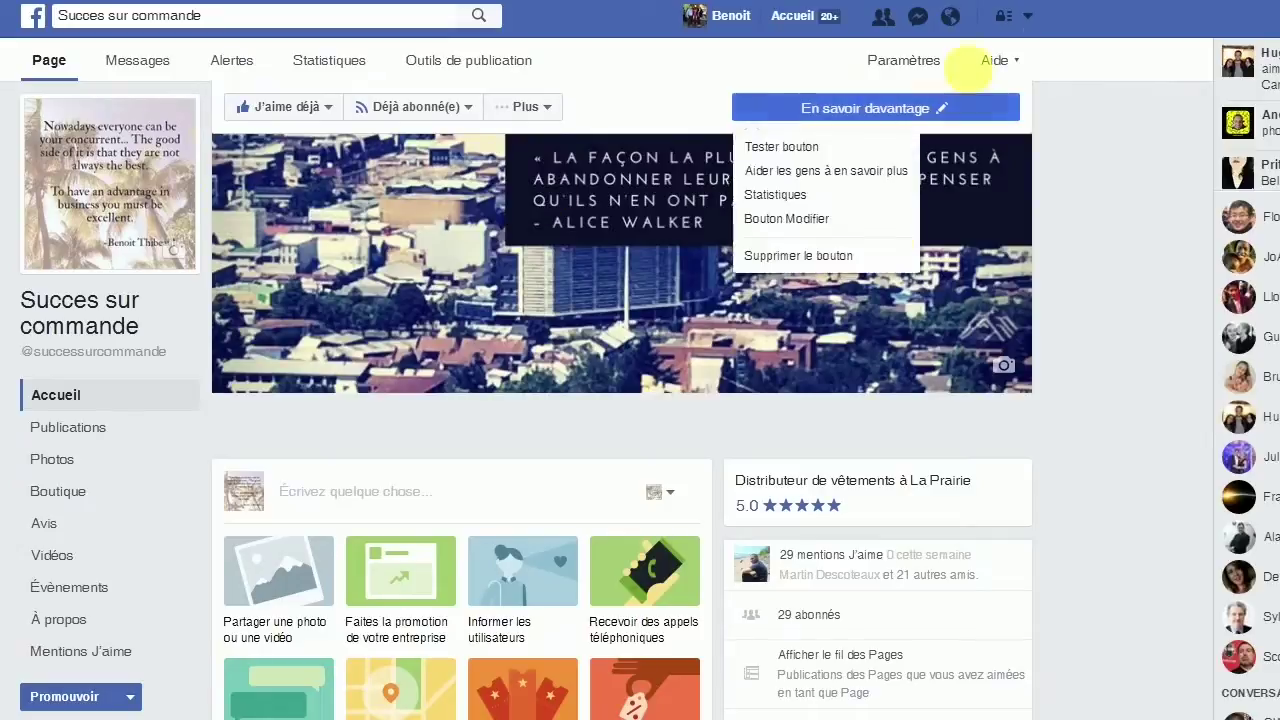
Start creating a new page and choose the "Entreprise, organisme ou association" page type.
left_click(1027, 15)
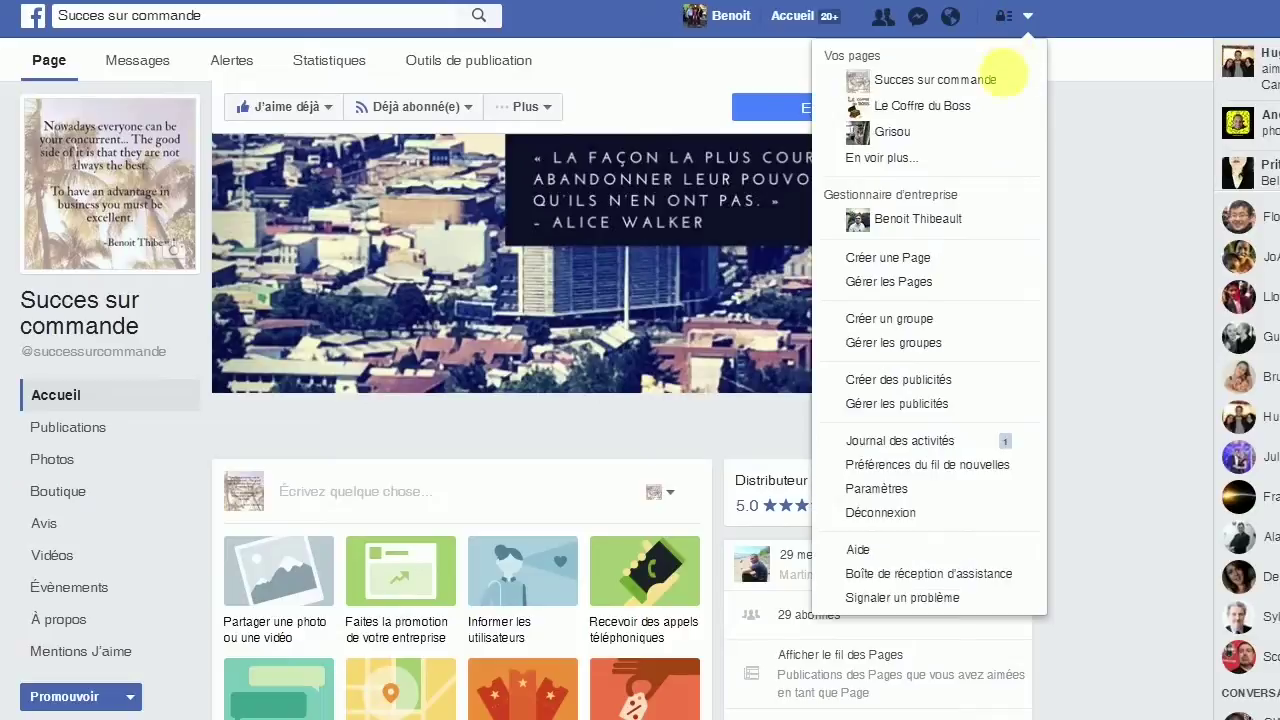
left_click(945, 259)
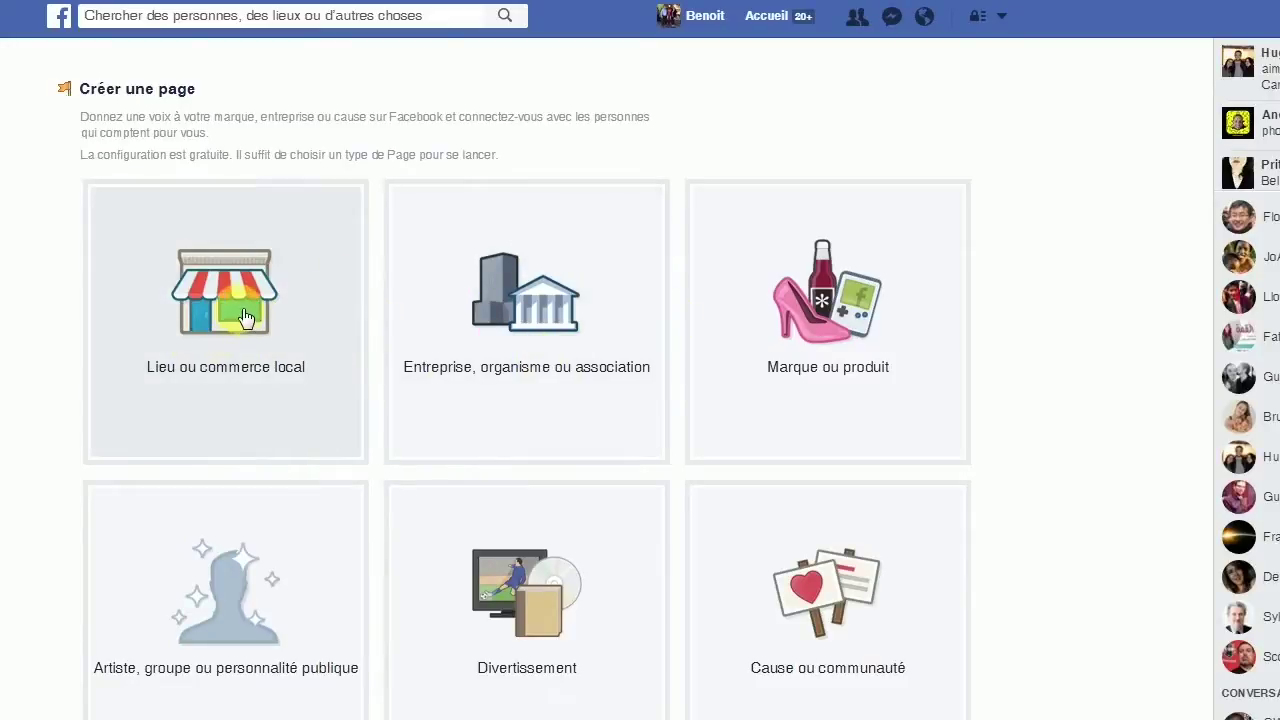
left_click(245, 317)
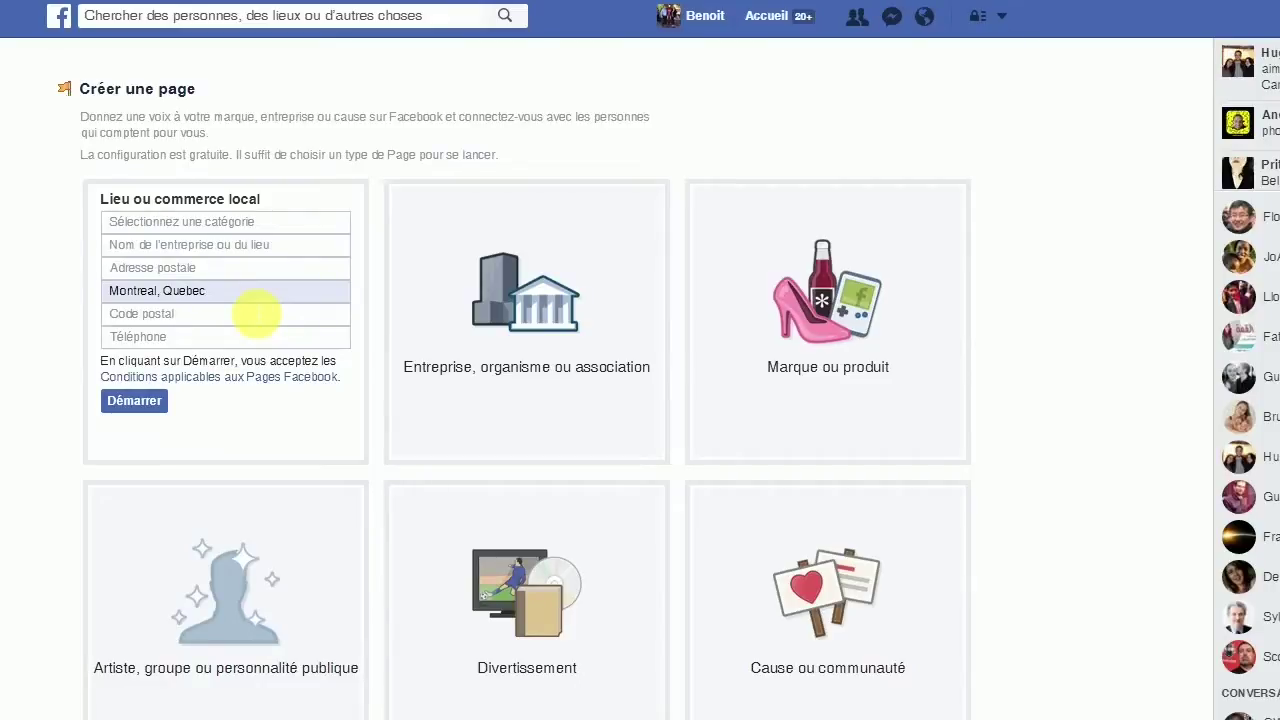
left_click(523, 336)
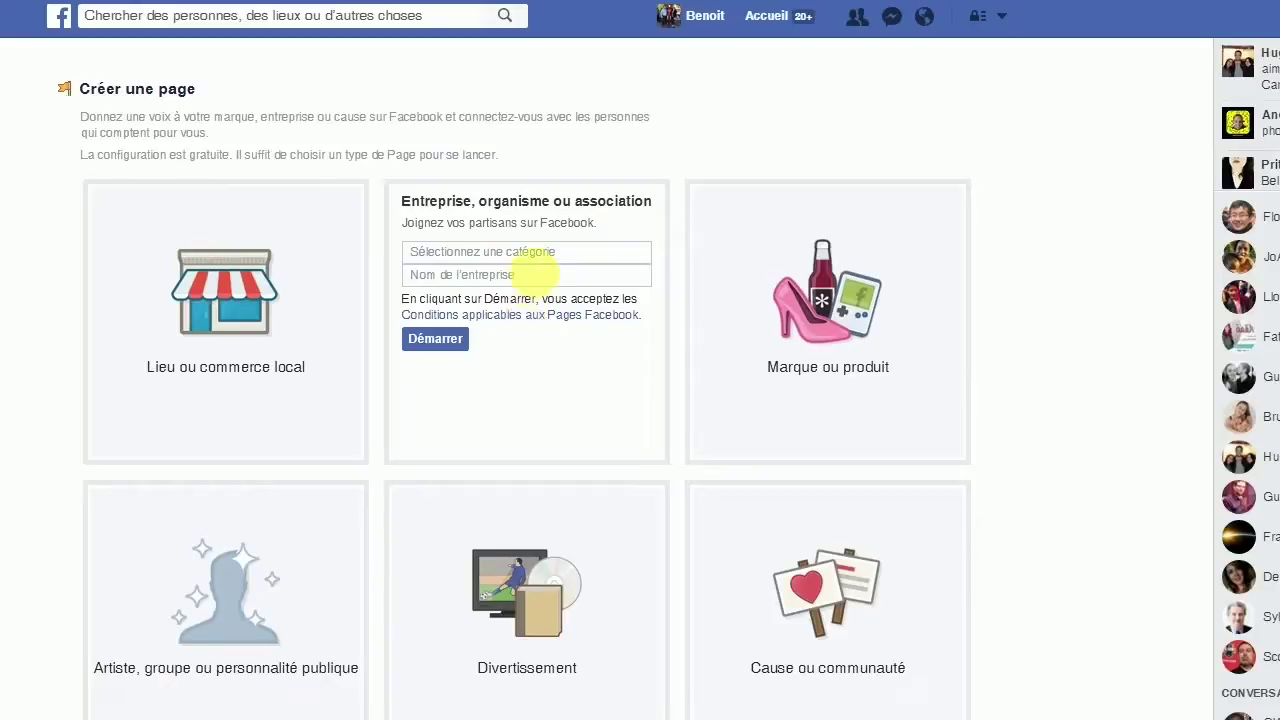
Find the marketing categories with "marke" and set the page's category to Digital / Online Marketing Agency.
left_click(545, 255)
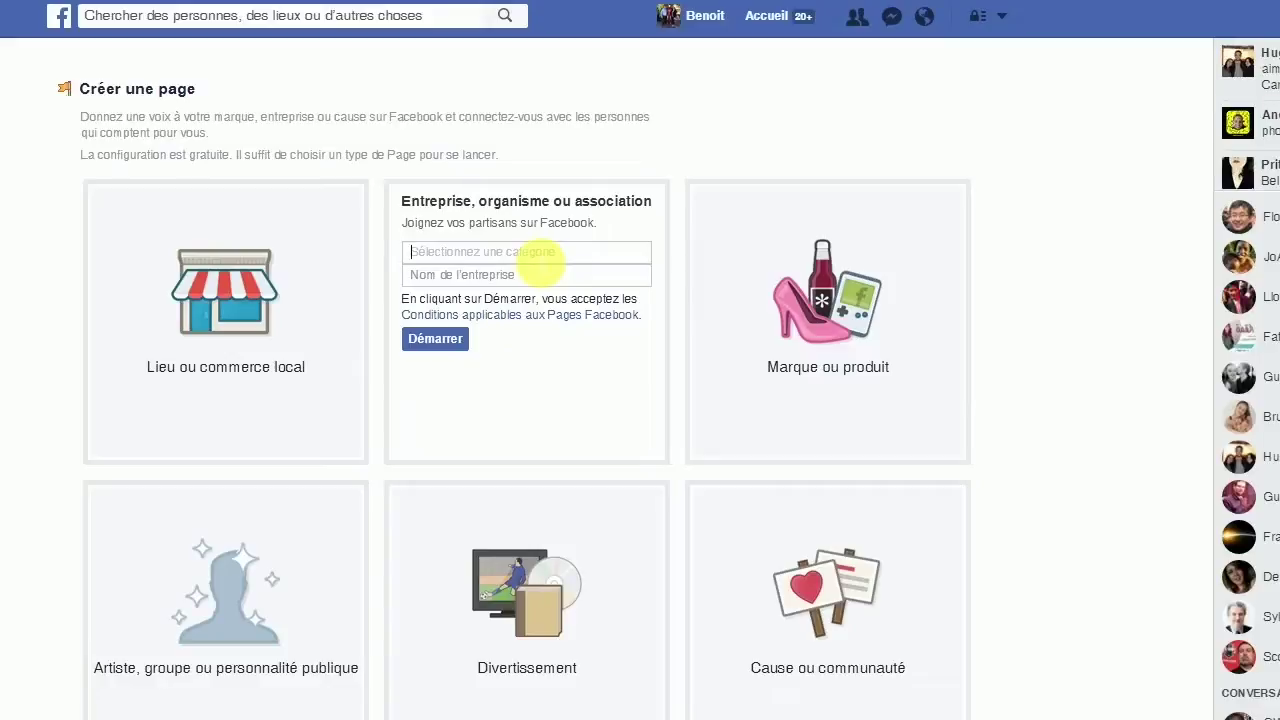
type("marke")
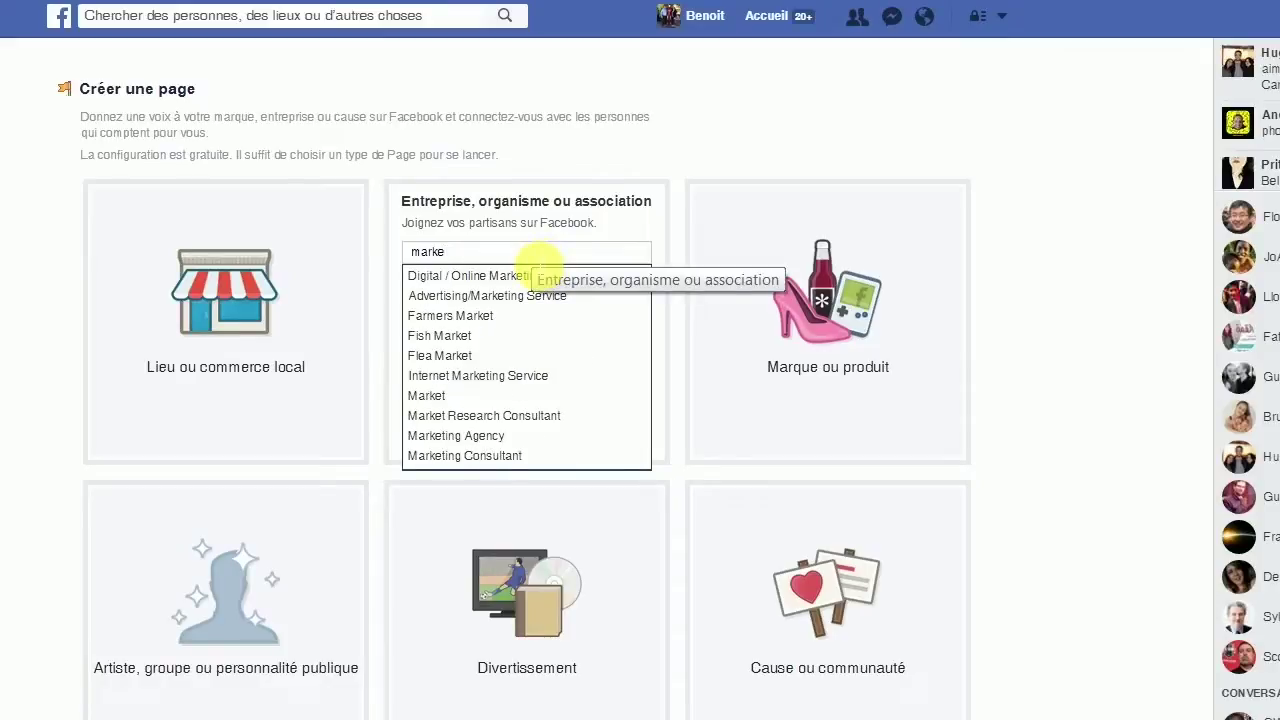
left_click(510, 274)
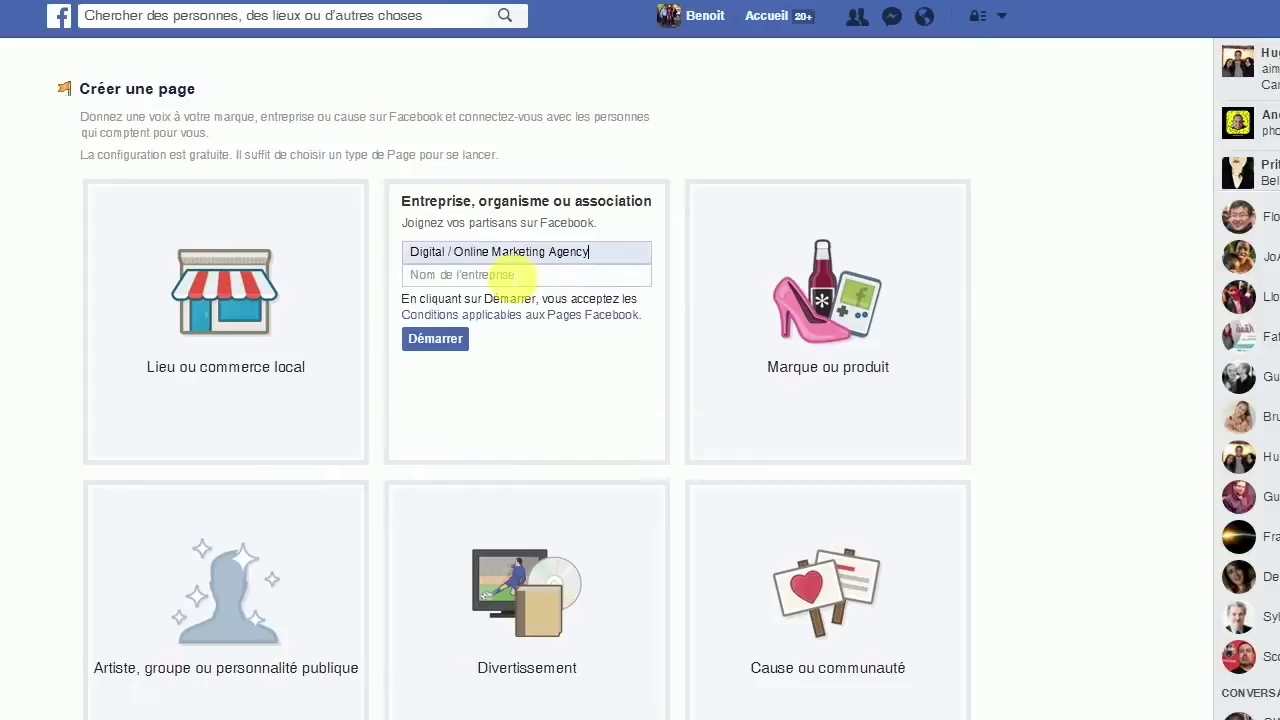
Name the company "Exemple" with a capital E and create the page.
left_click(465, 281)
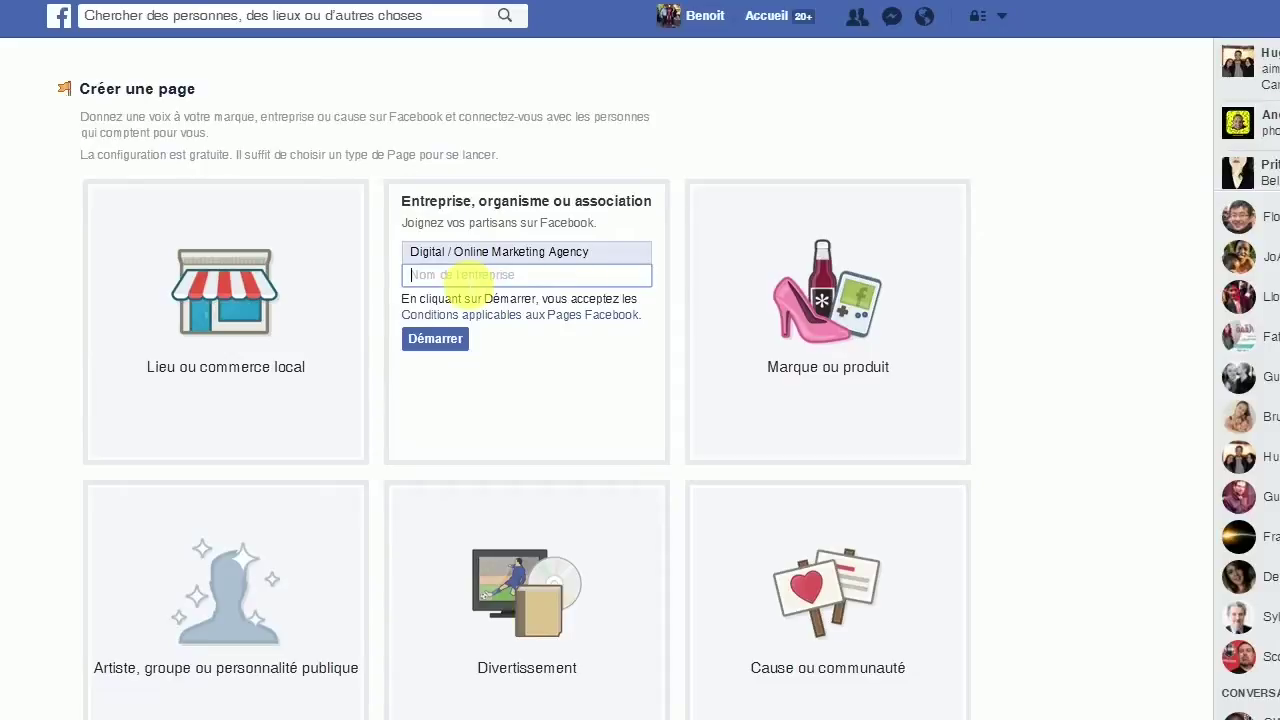
type("exemple")
left_click(434, 339)
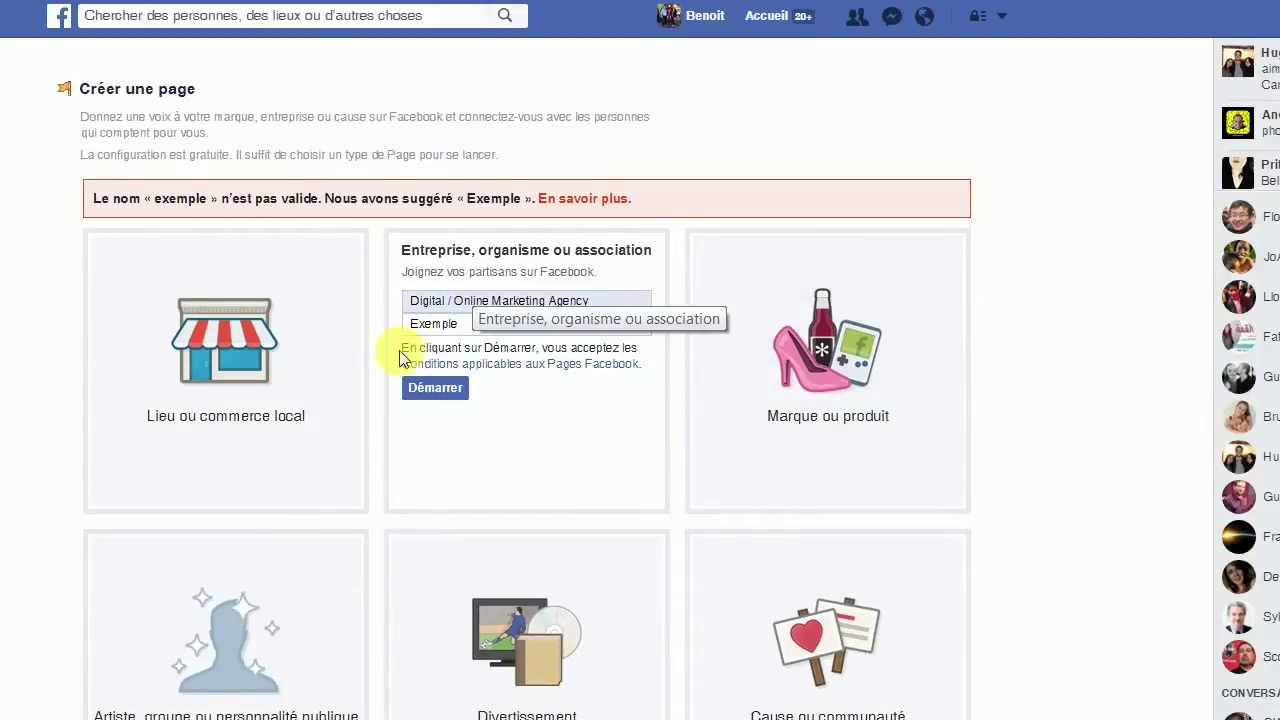
left_click(421, 394)
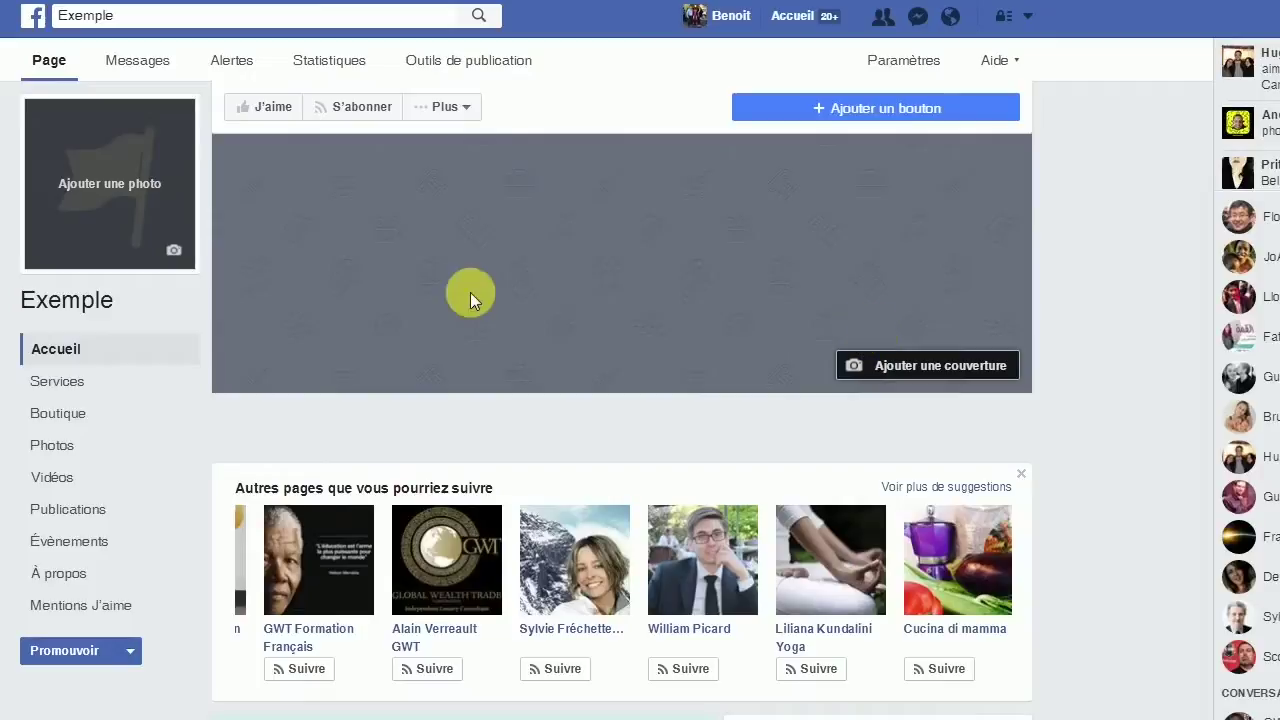
Import the image running-573762_1280 from the Photo folder as the page's profile photo.
left_click(176, 253)
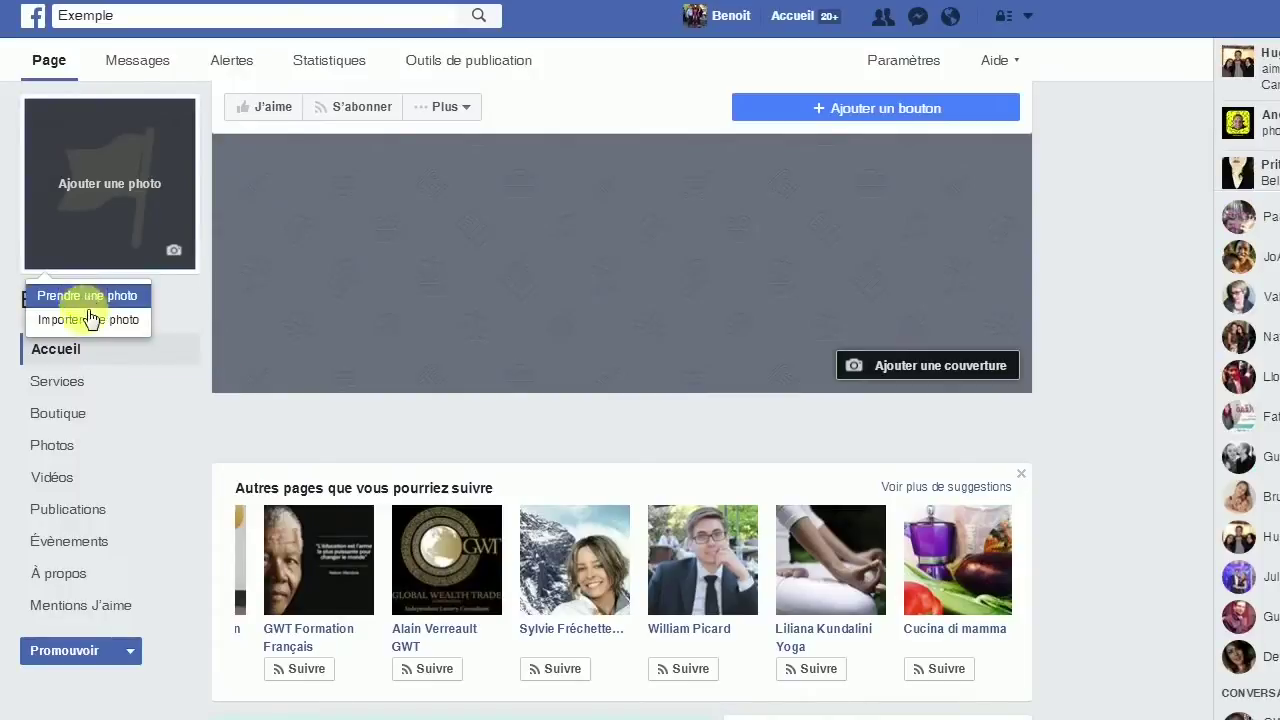
left_click(100, 320)
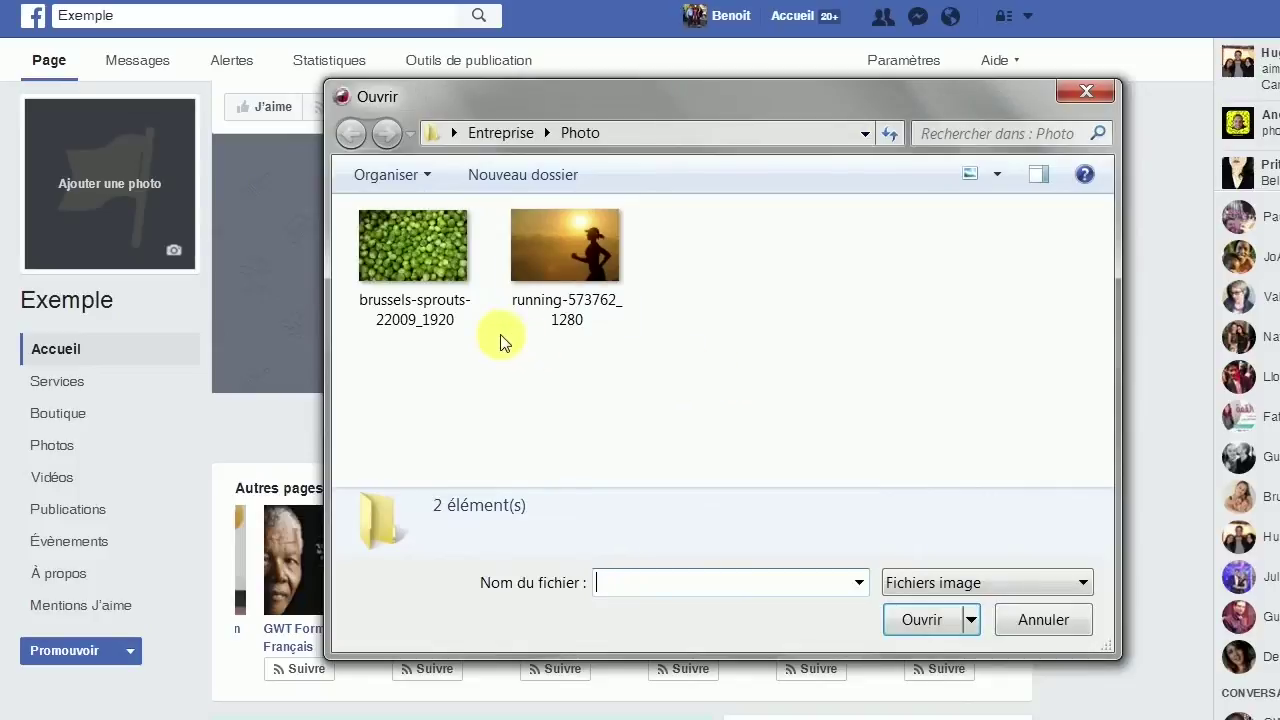
left_click(565, 251)
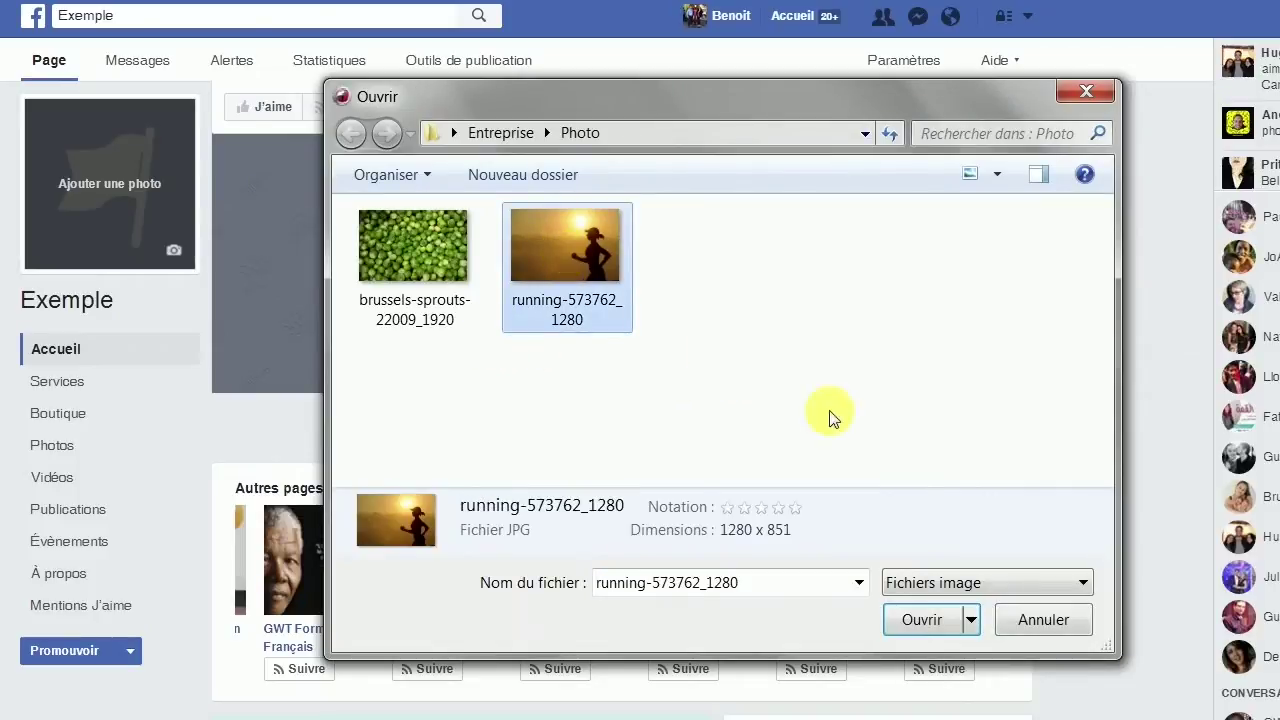
left_click(926, 618)
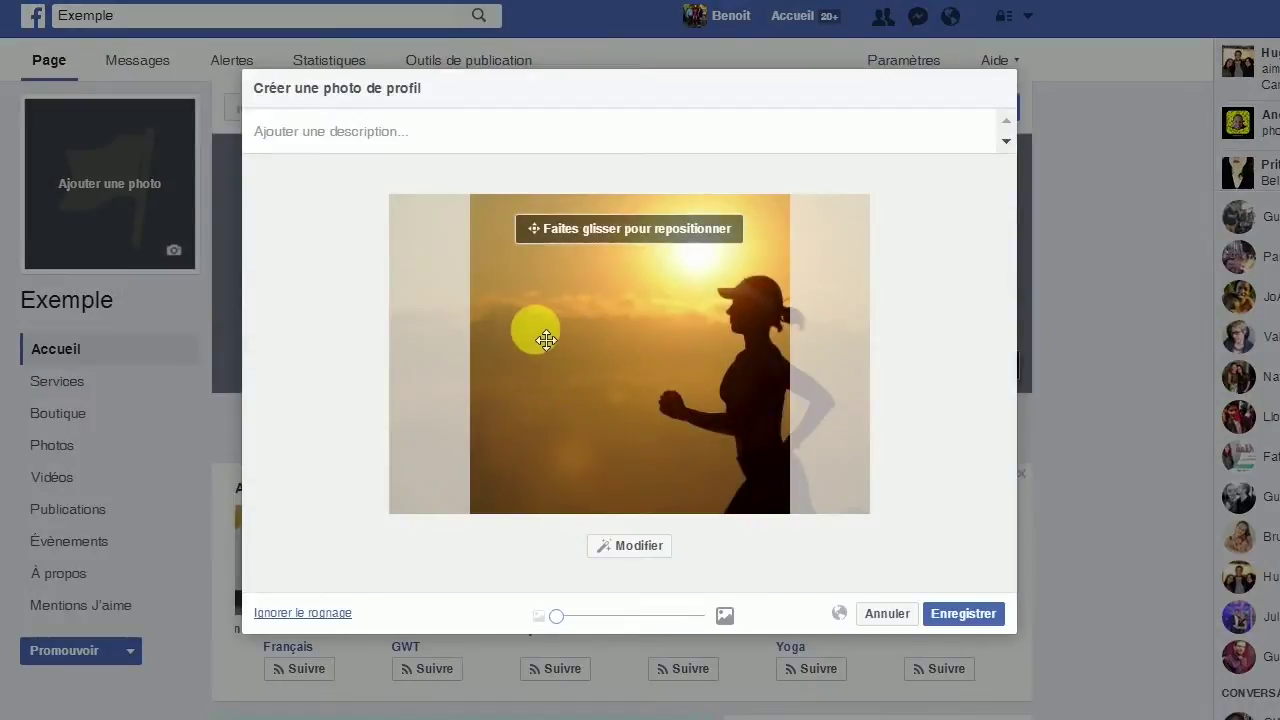
Reposition and slightly enlarge the profile photo so the crop frames the runner, and save it.
left_click(680, 361)
left_click_drag(680, 361, 463, 380)
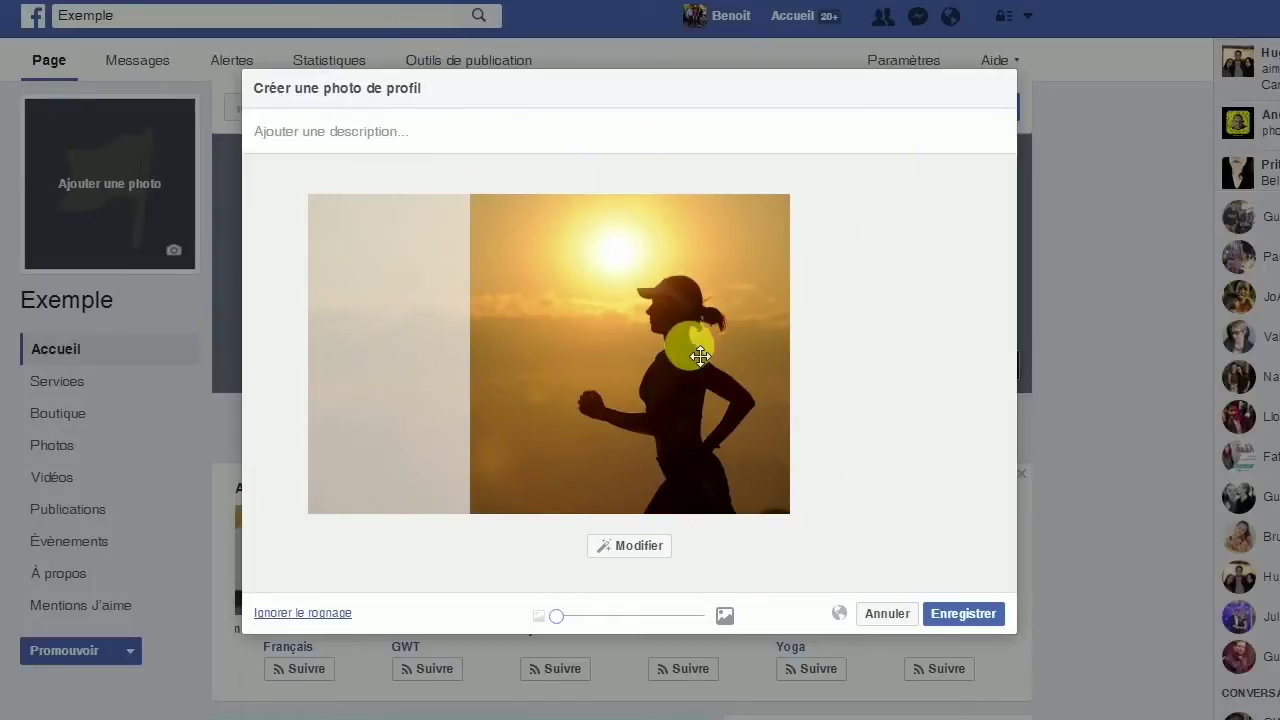
left_click_drag(569, 628, 602, 626)
left_click_drag(674, 386, 663, 392)
left_click(959, 610)
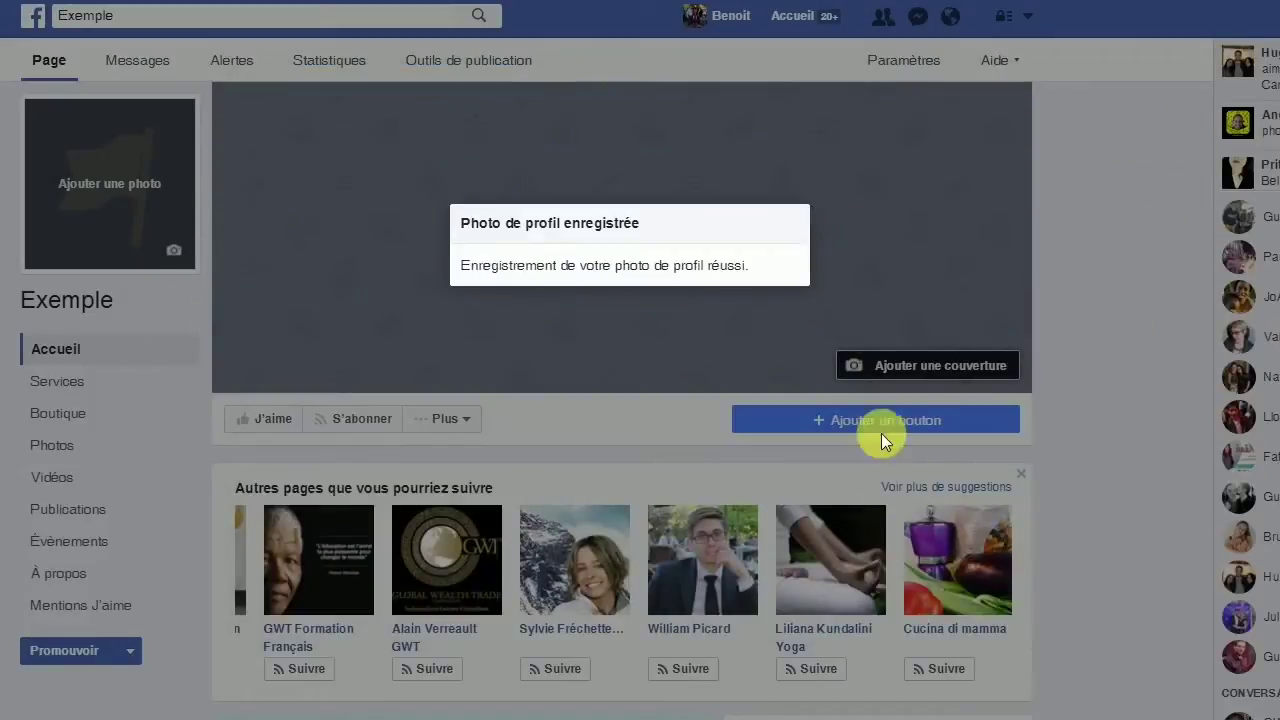
Upload the image brussels-sprouts-22009_1920 as the page's cover photo and save it.
left_click(946, 366)
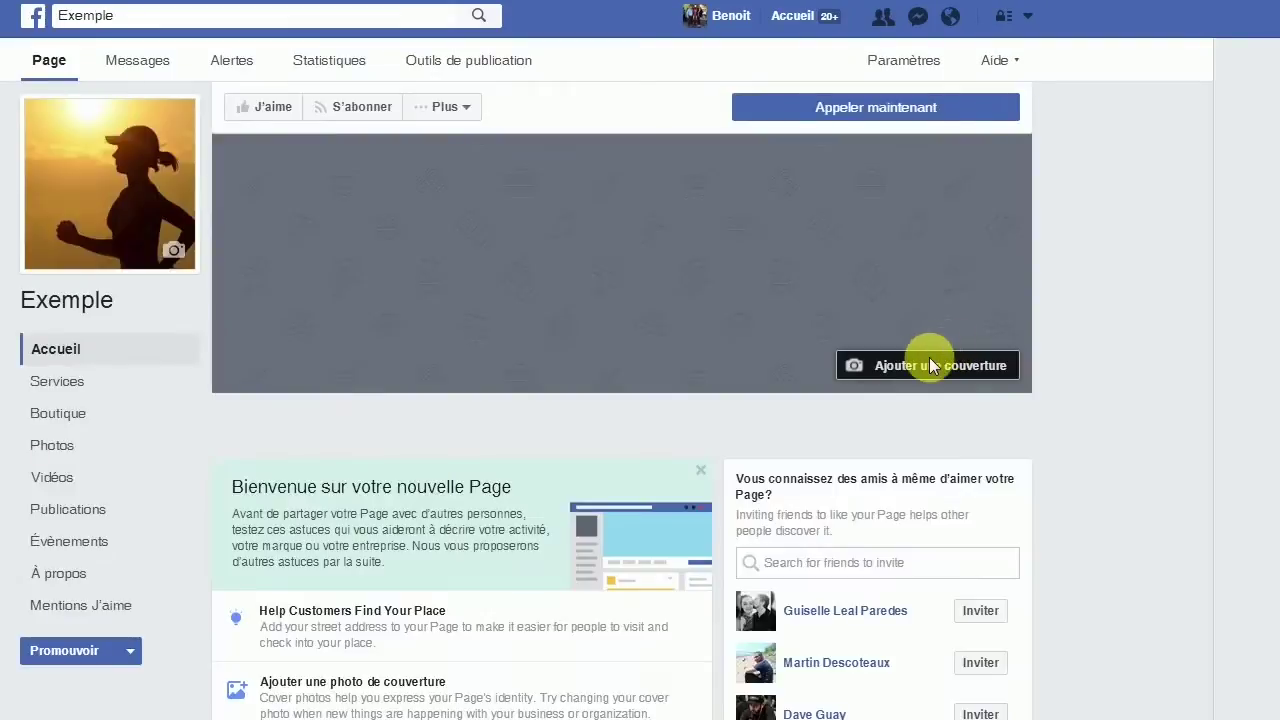
left_click(940, 366)
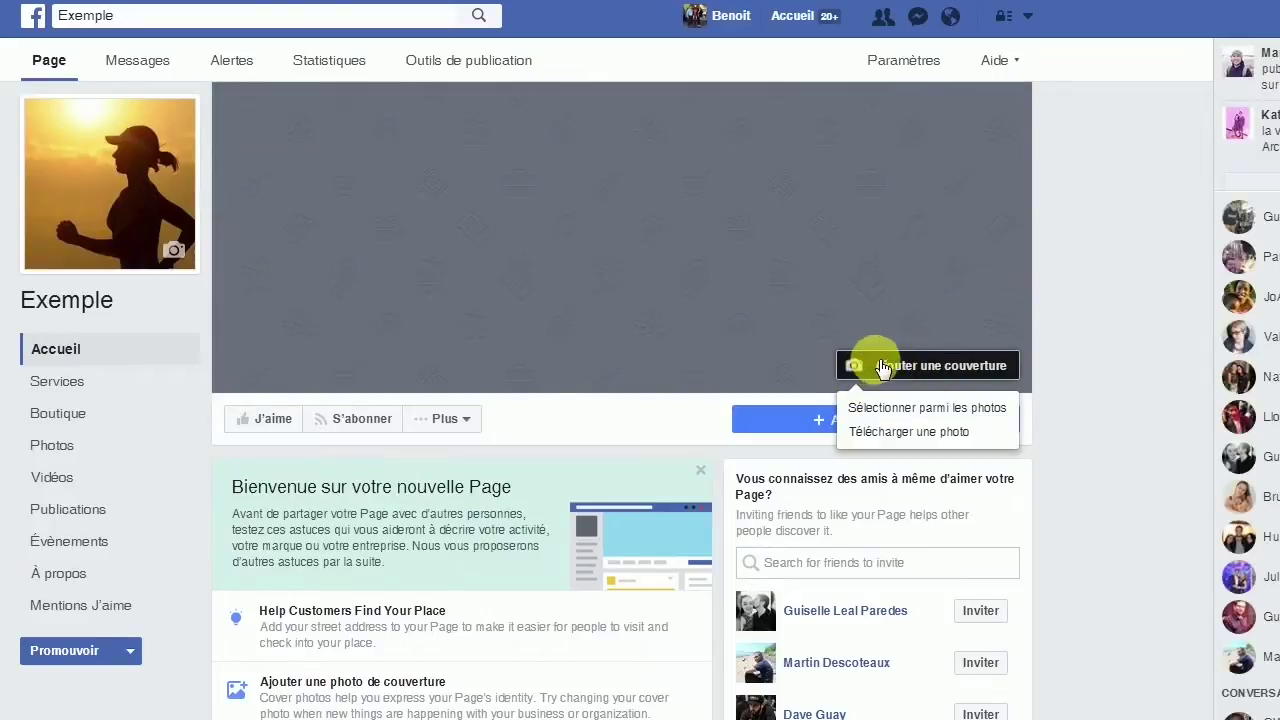
left_click(880, 433)
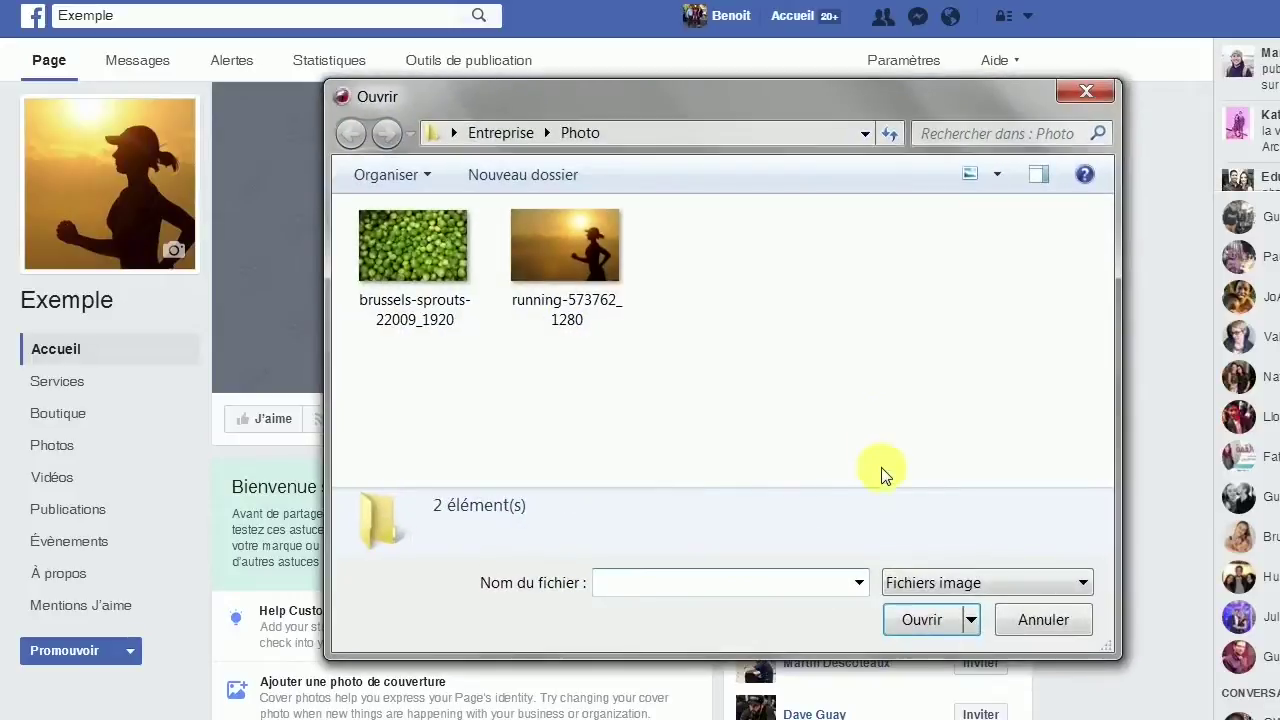
left_click(399, 240)
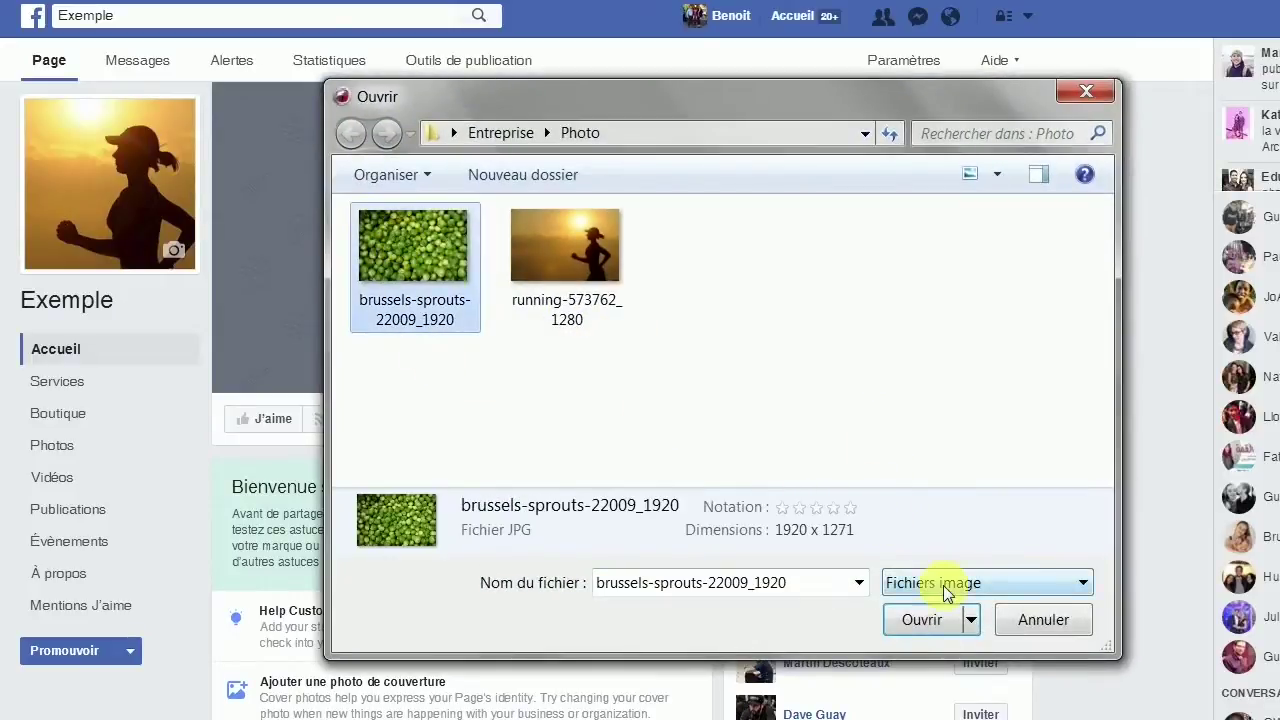
left_click(922, 620)
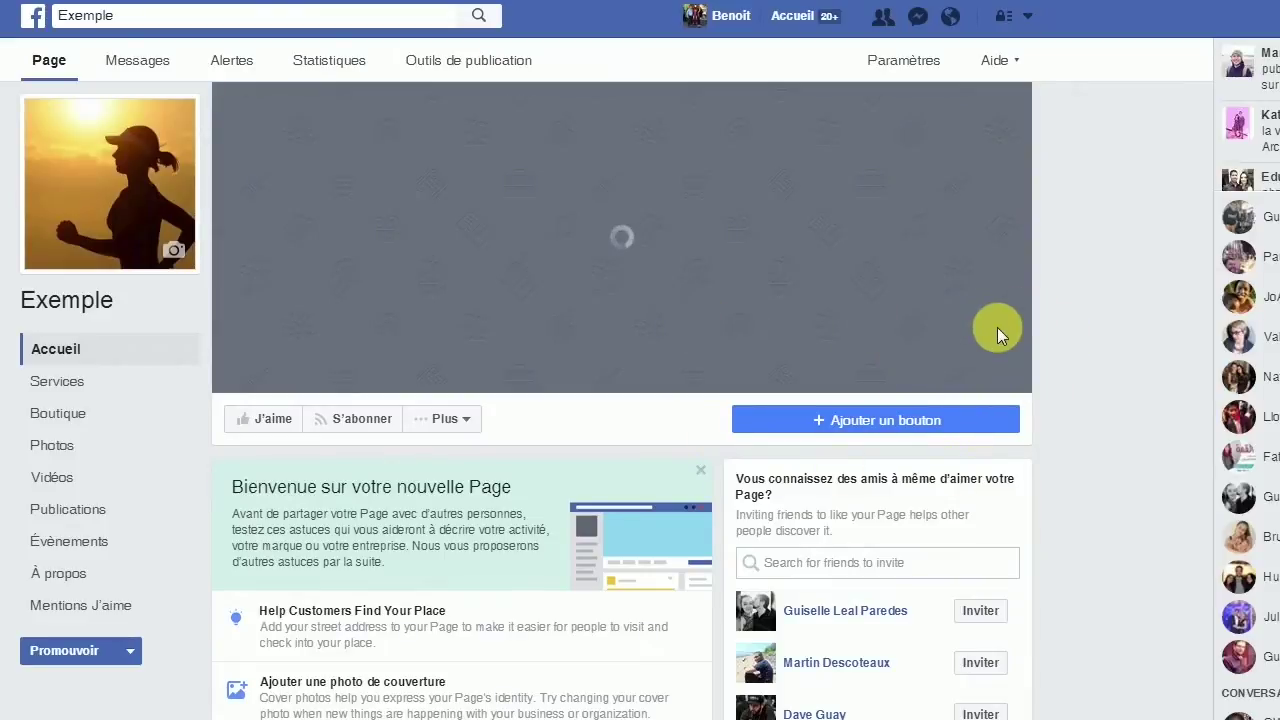
scroll(1037, 321, "down", 3)
scroll(1037, 321, "up", 3)
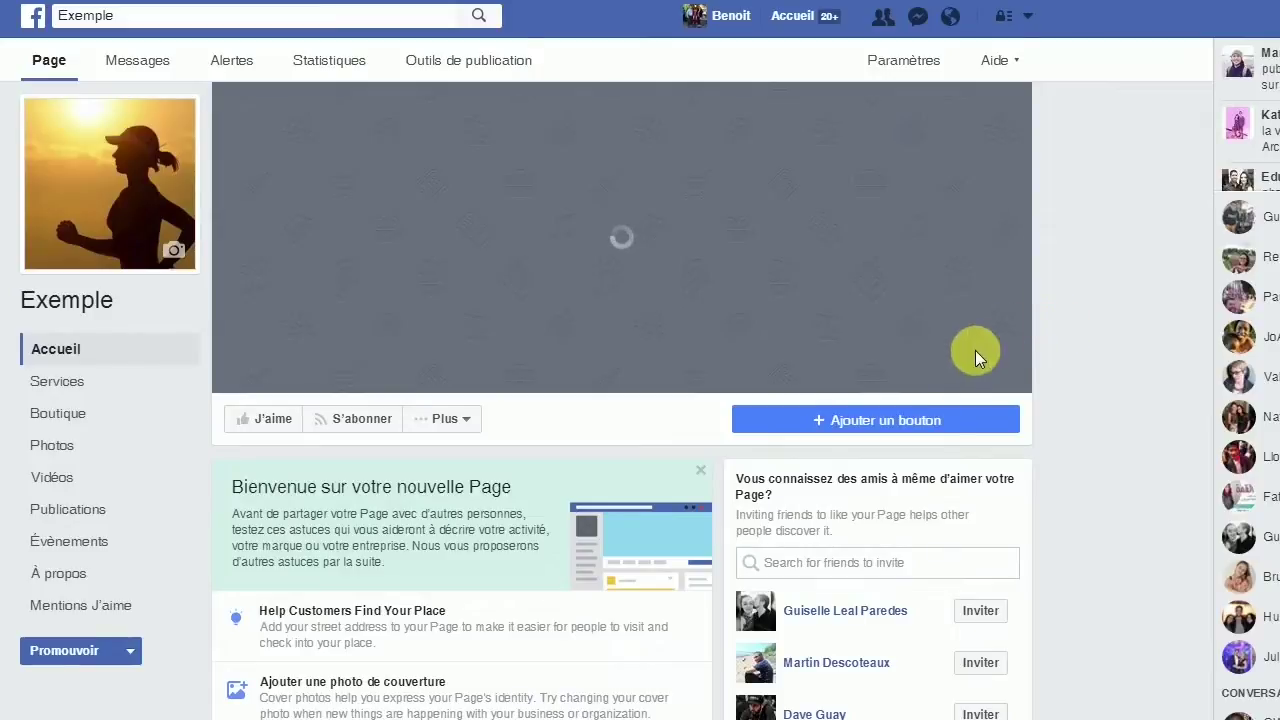
scroll(1127, 310, "down", 1)
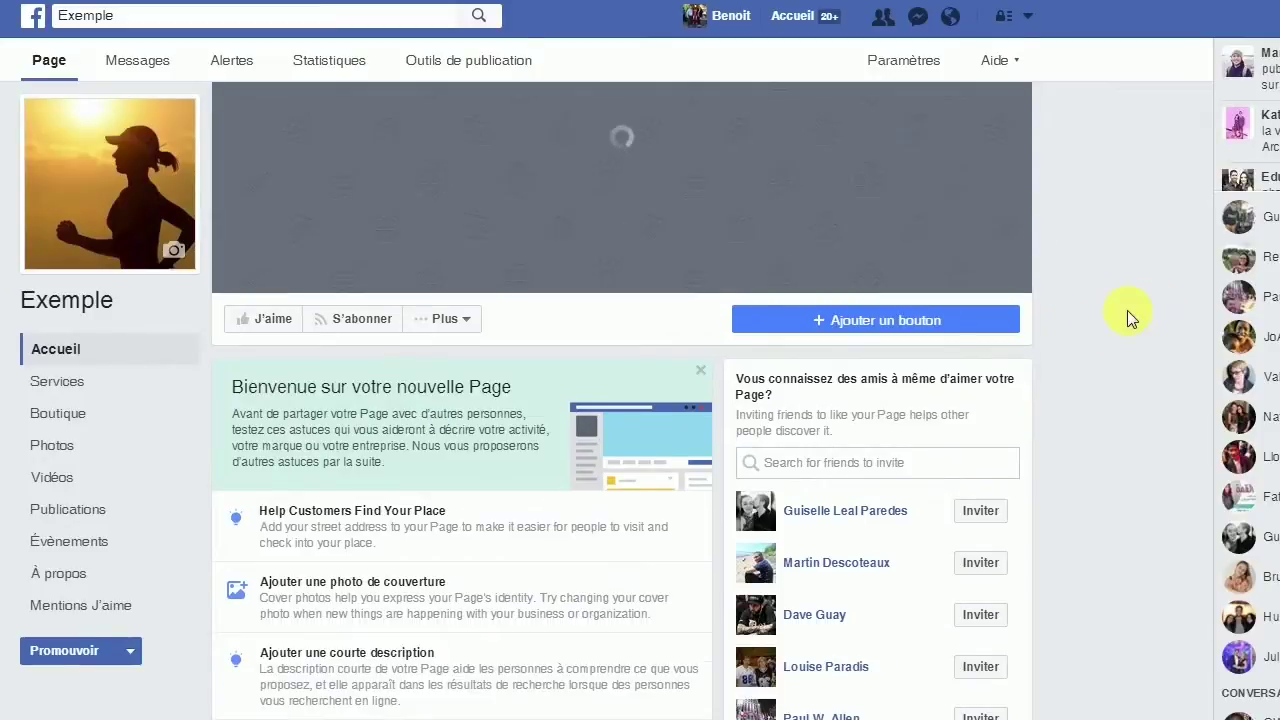
scroll(1098, 308, "down", 1)
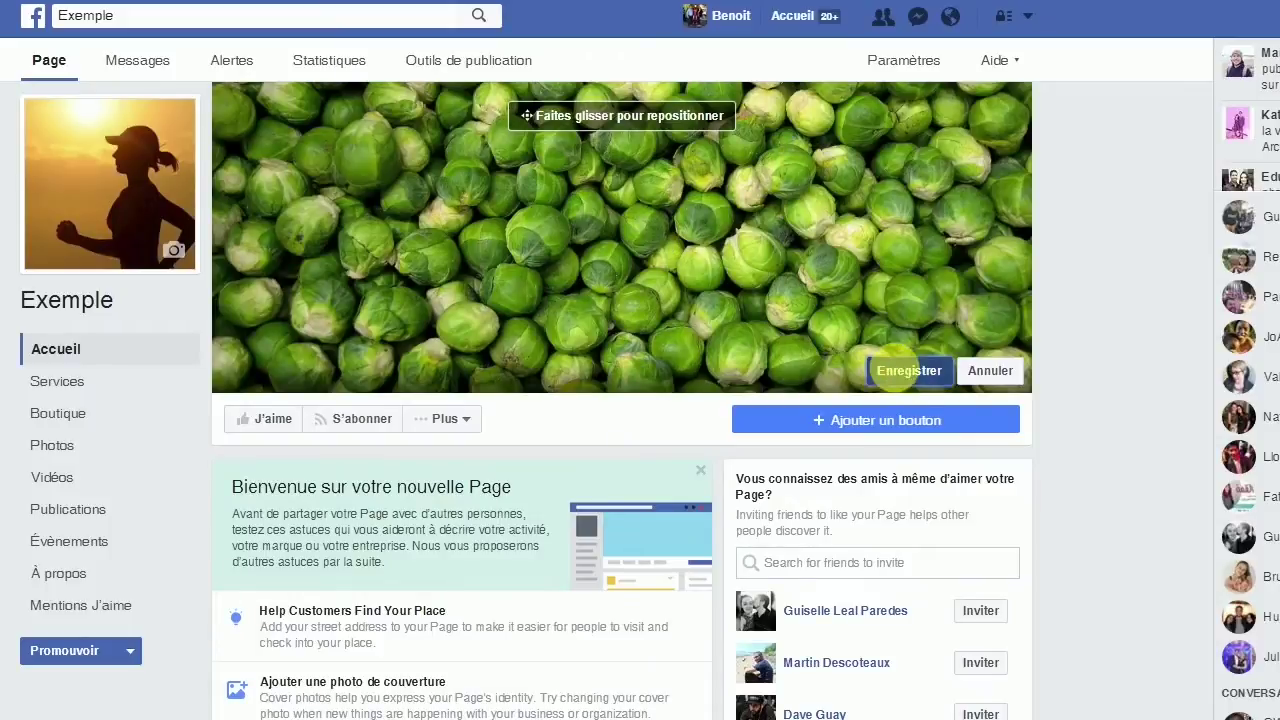
left_click(906, 370)
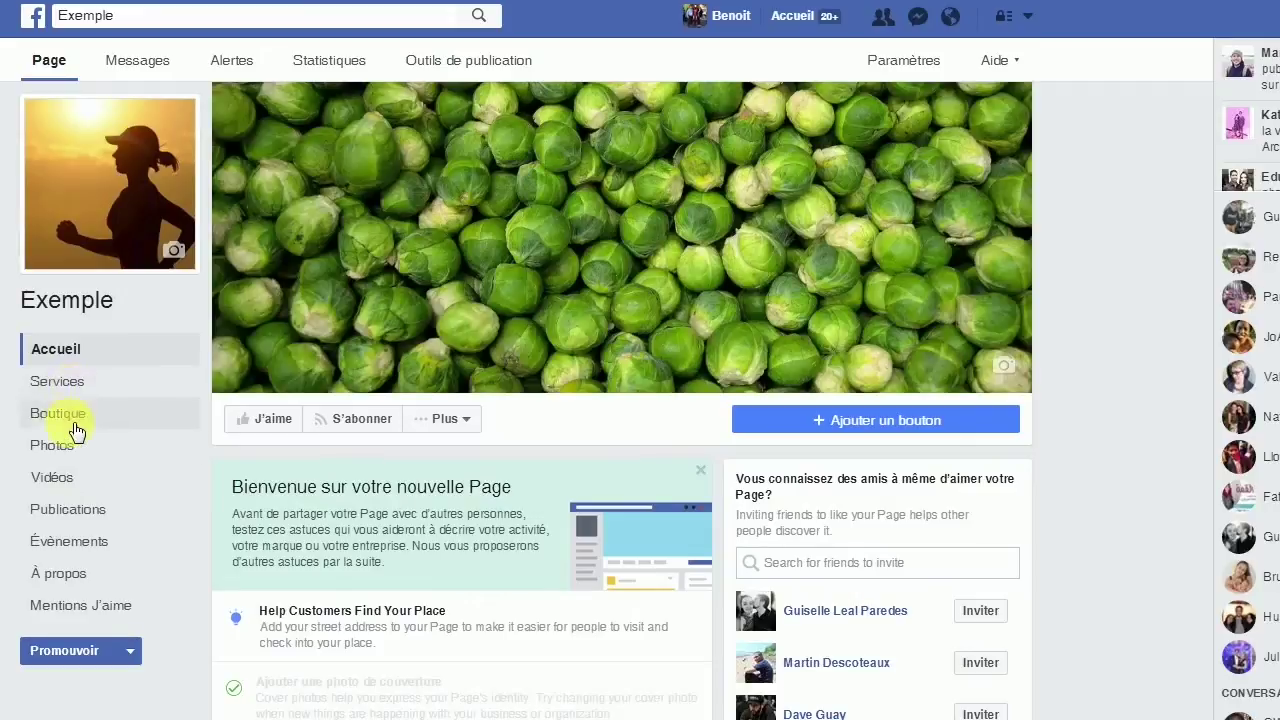
Open the page's À propos section and review its general, business and contact information fields.
left_click(58, 577)
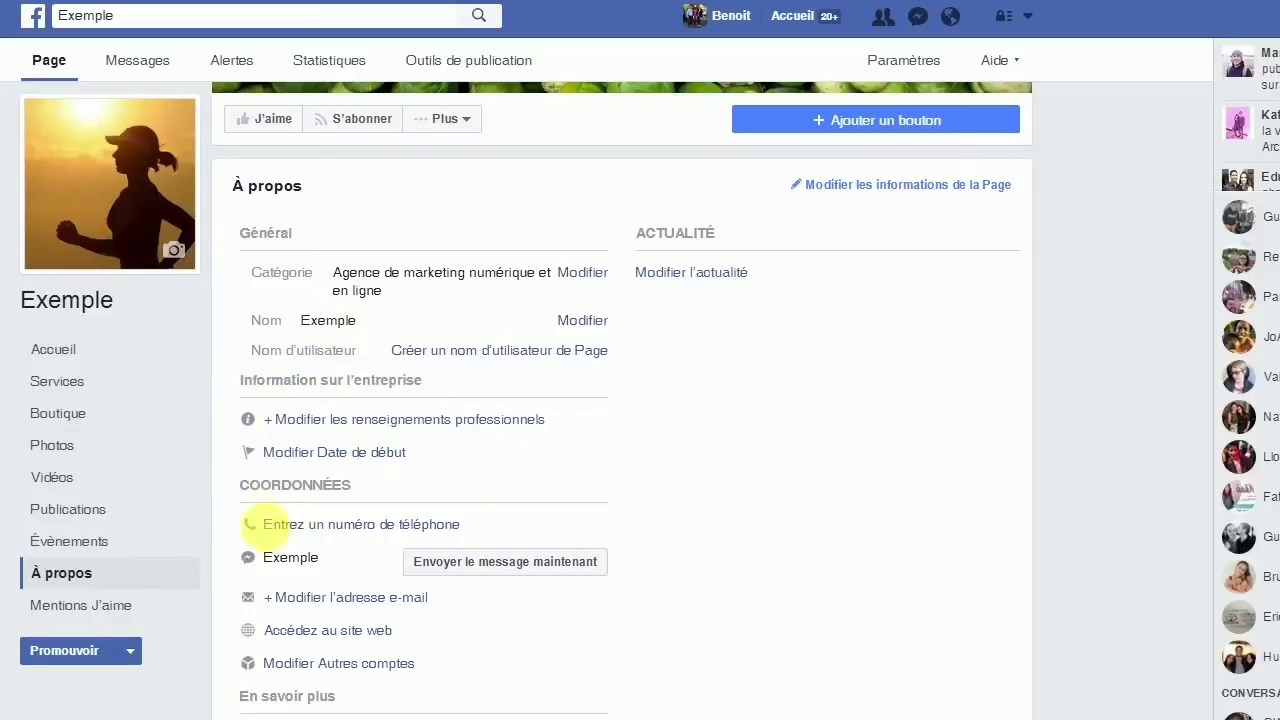
scroll(278, 583, "down", 2)
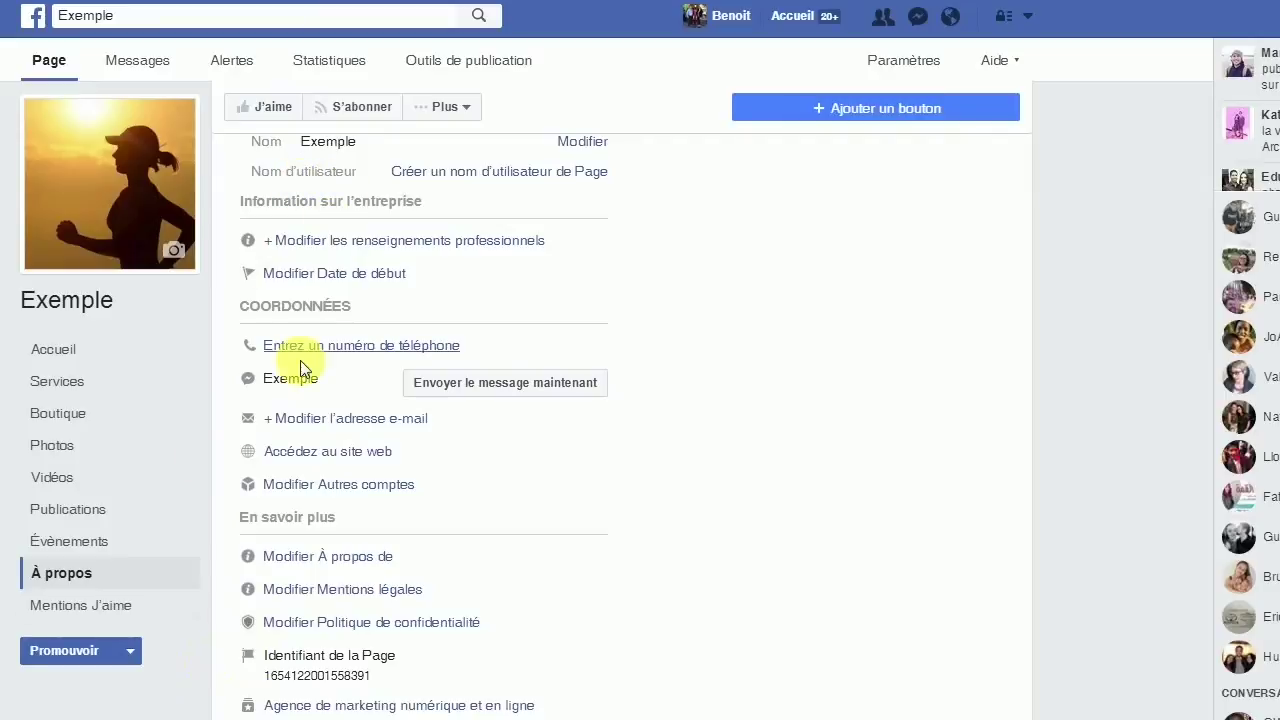
scroll(300, 360, "up", 2)
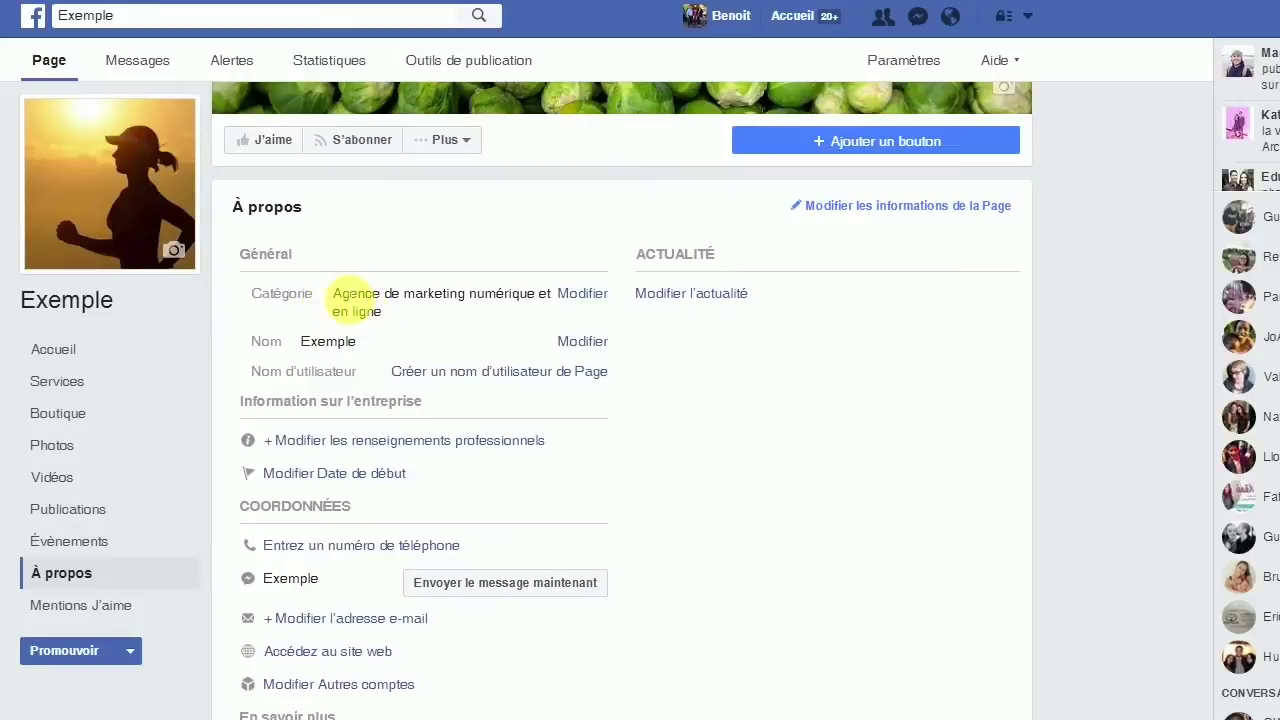
scroll(460, 567, "down", 2)
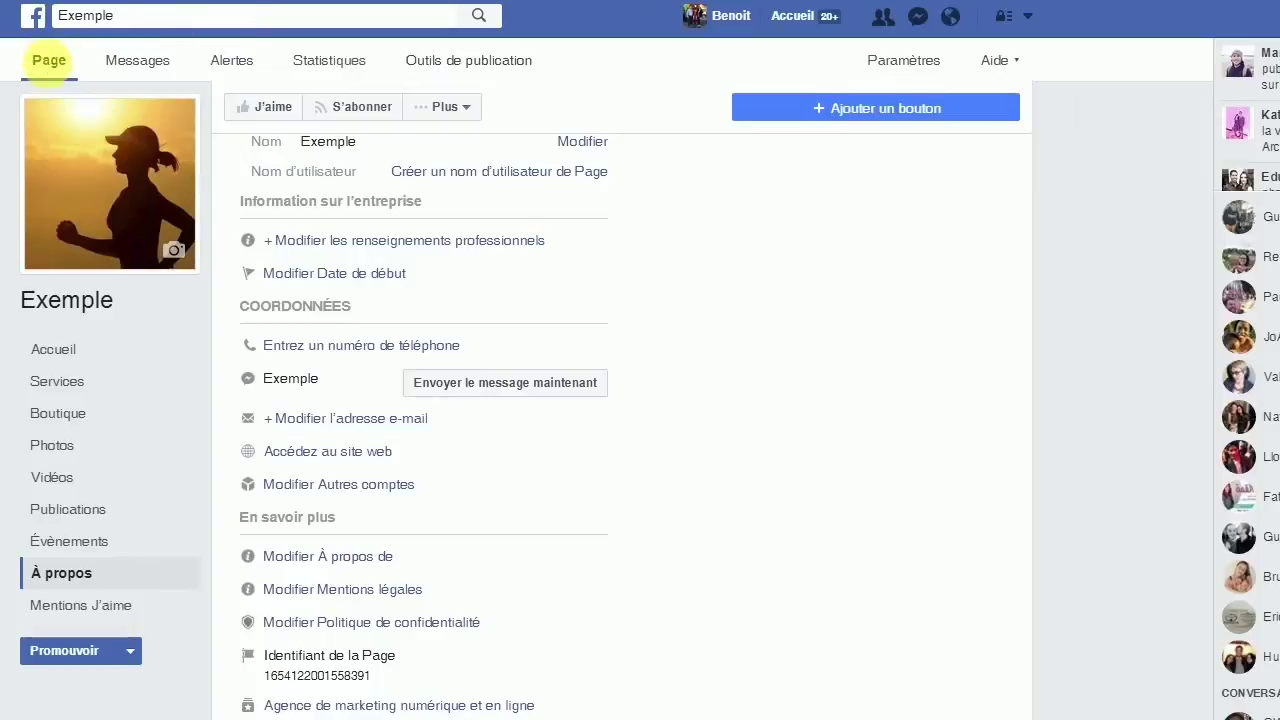
Look through the Exemple page's home content and publications, and browse the Succes sur commande page for comparison.
left_click(48, 60)
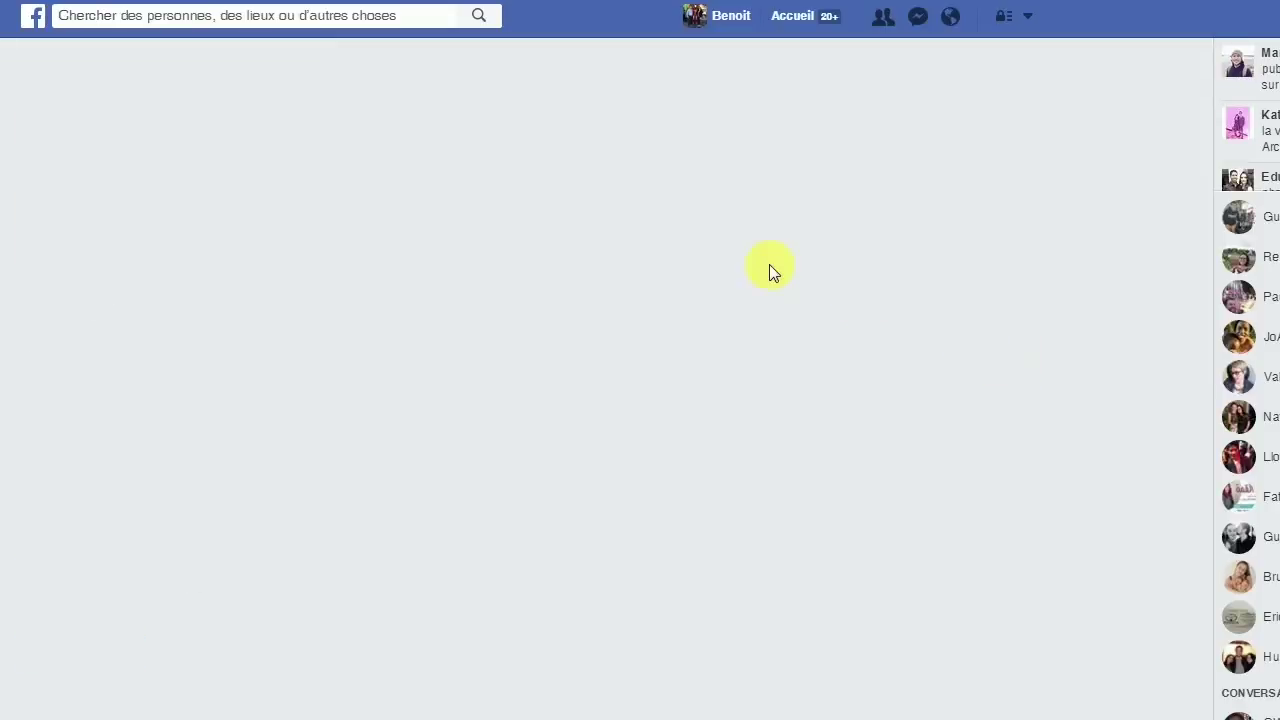
scroll(570, 310, "down", 4)
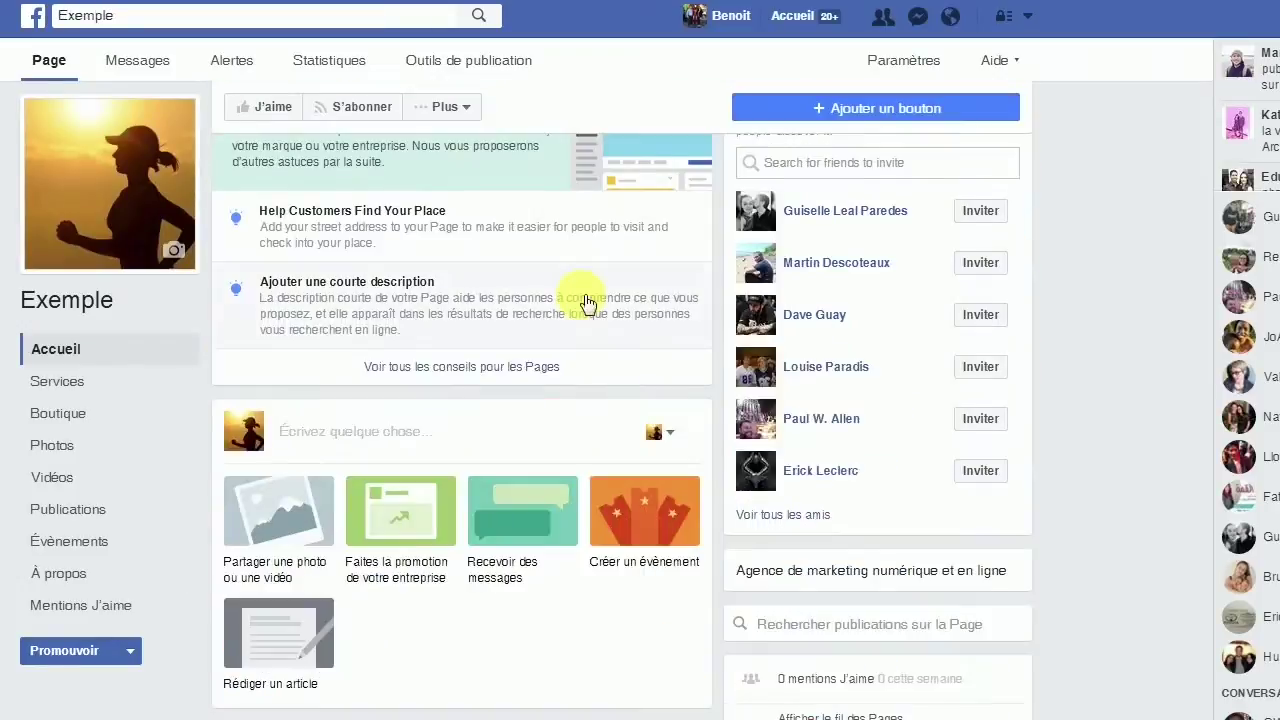
scroll(585, 300, "down", 10)
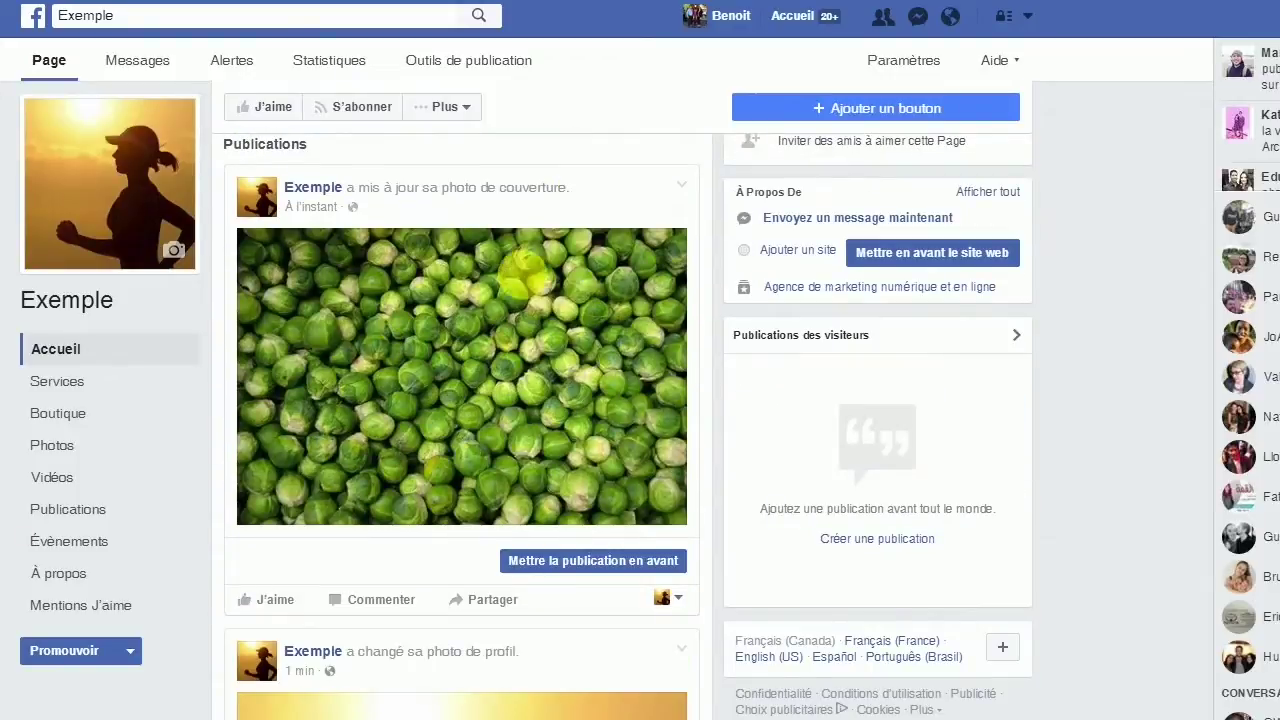
scroll(409, 509, "down", 5)
scroll(549, 314, "up", 8)
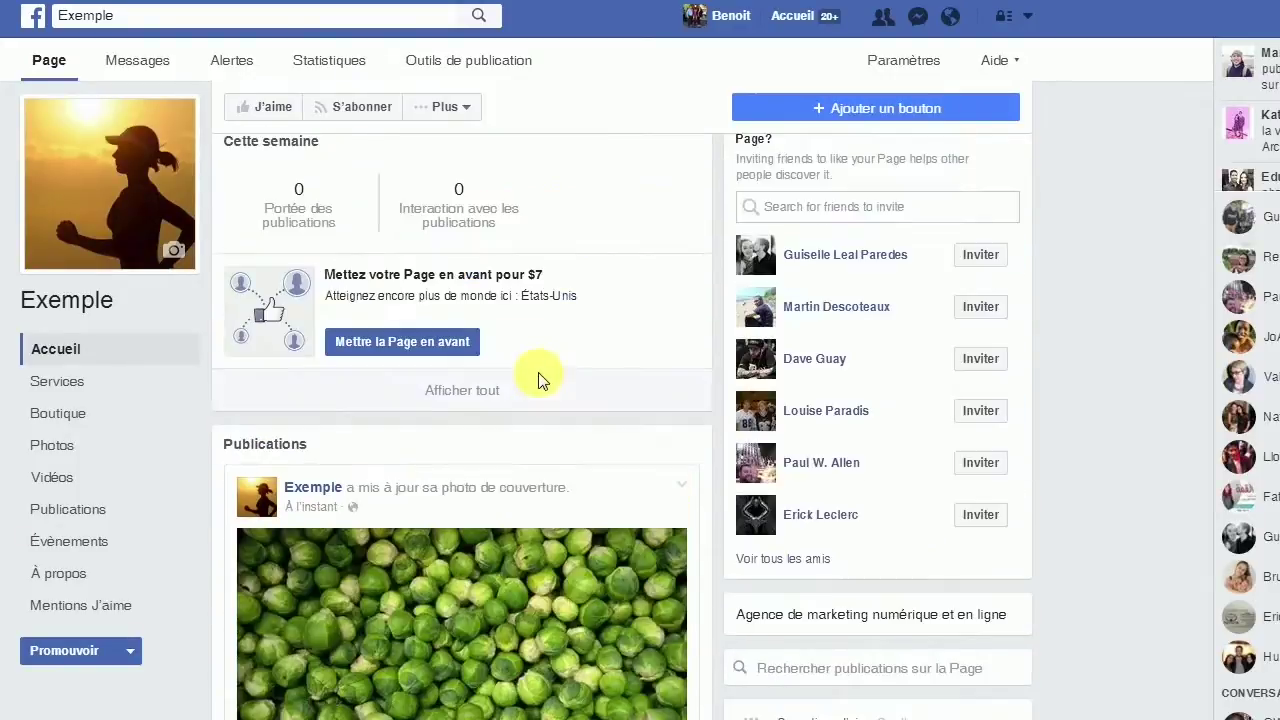
scroll(538, 380, "up", 5)
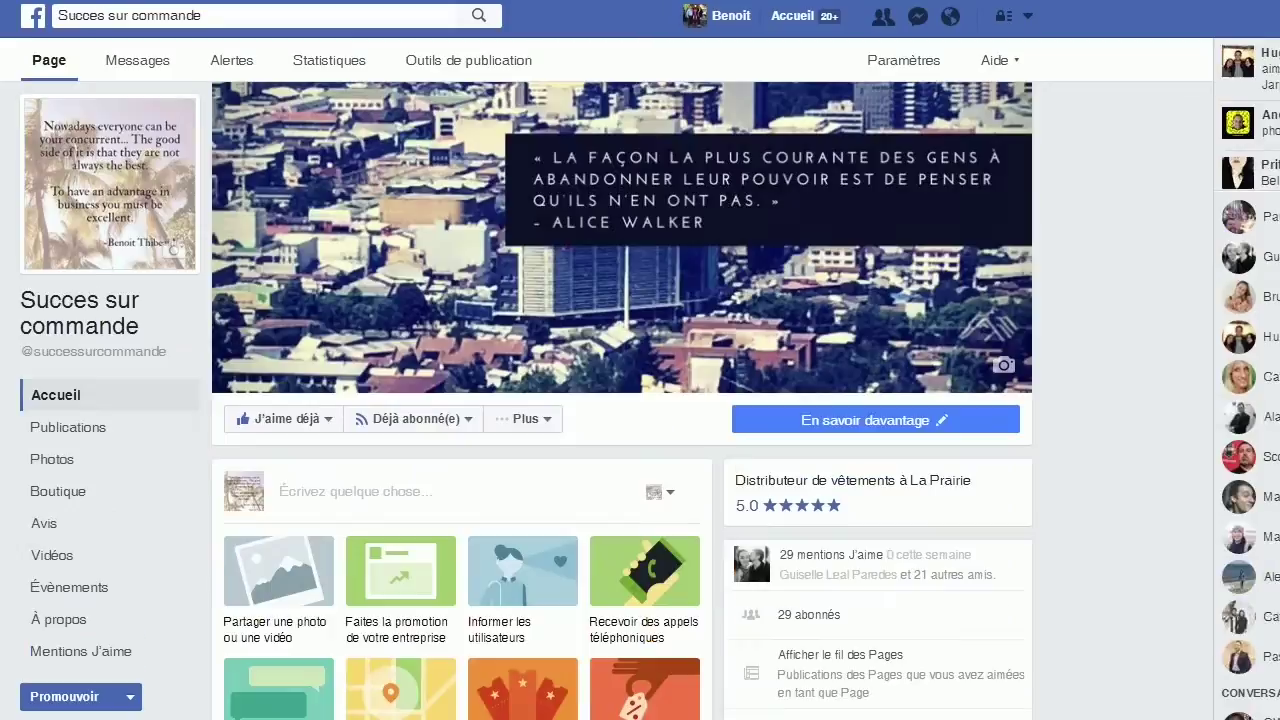
scroll(540, 290, "down", 15)
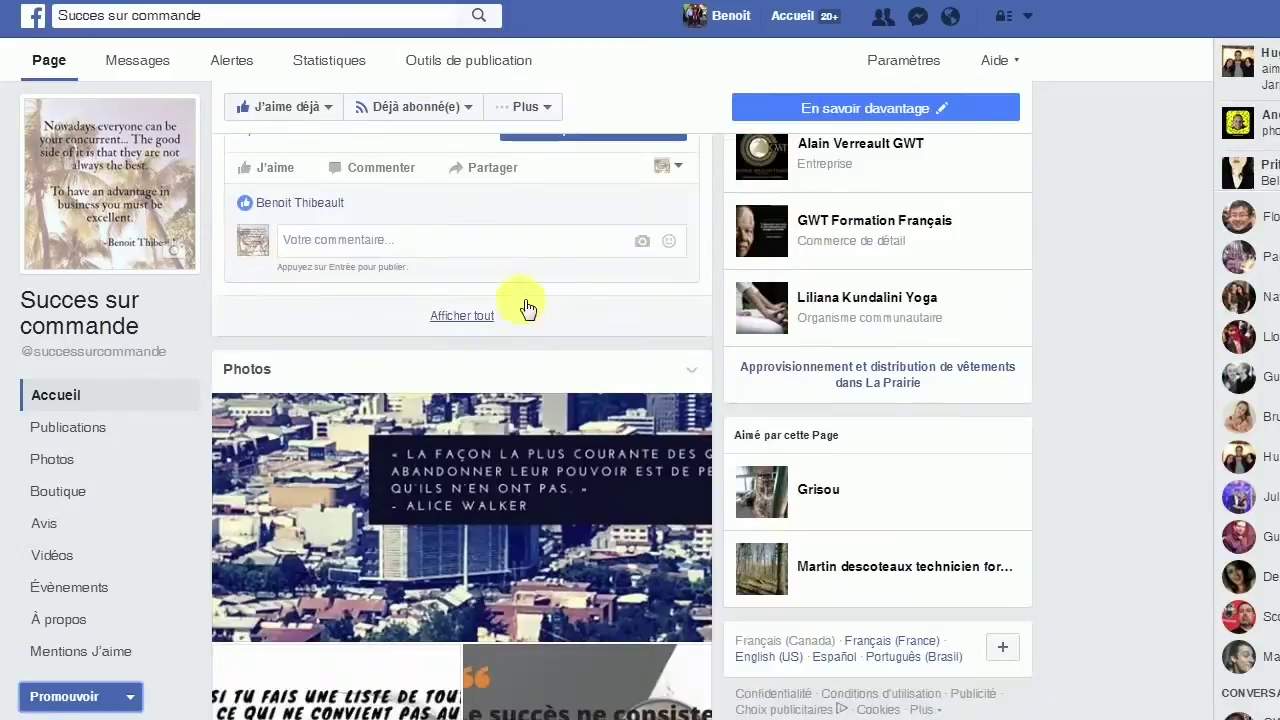
Look over the photos, reviews and upcoming events on the Succes sur commande page.
scroll(527, 307, "down", 8)
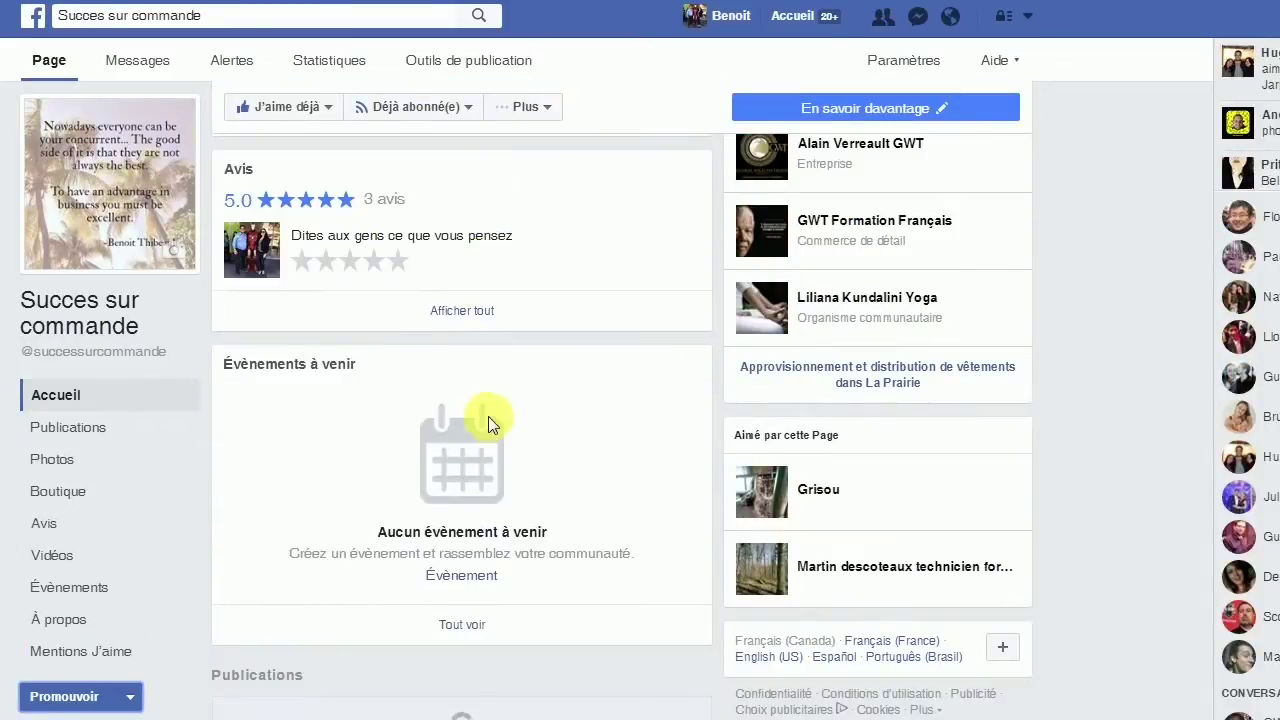
scroll(488, 416, "up", 1)
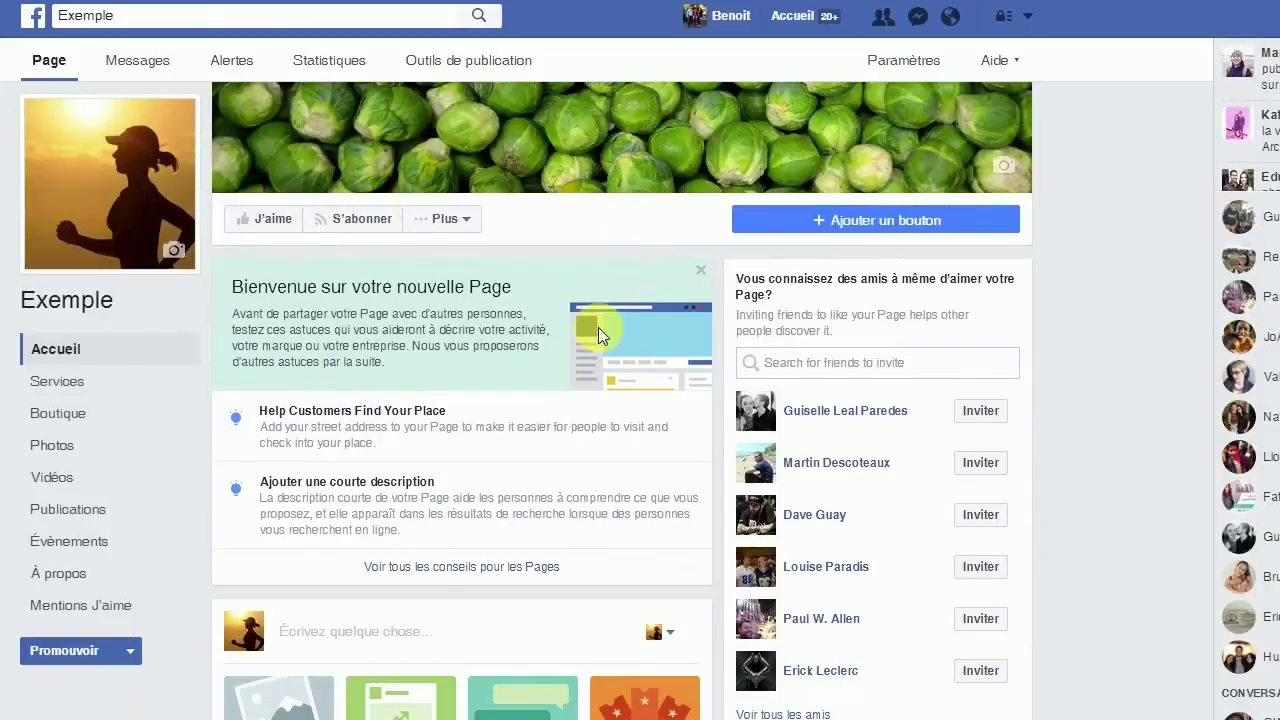
Compose a new post on the Exemple page with the text "allo".
scroll(598, 335, "down", 1)
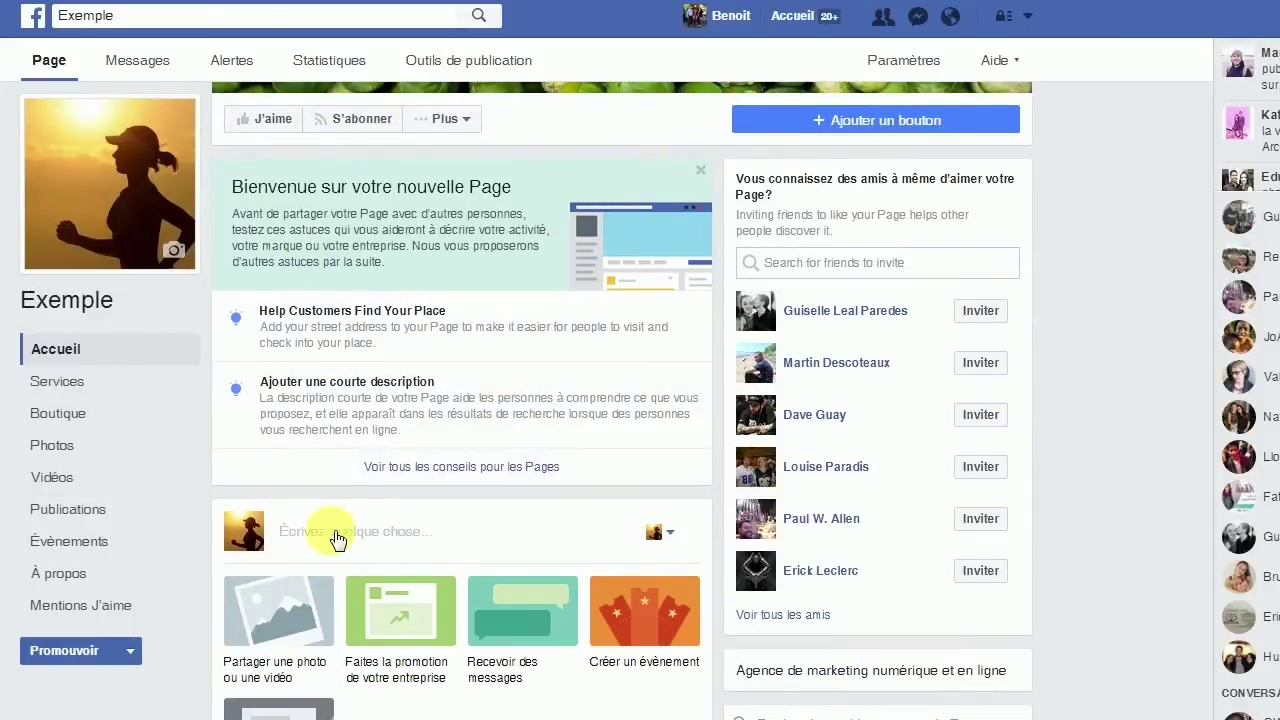
left_click(335, 535)
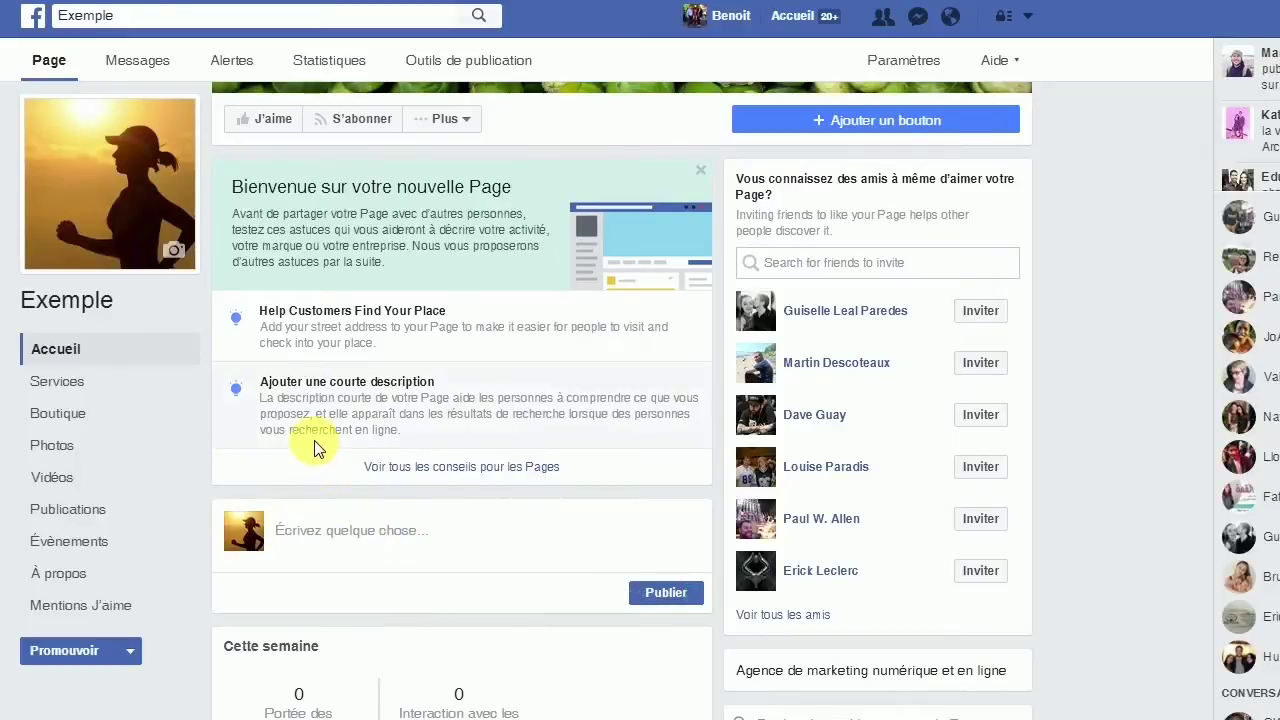
left_click(355, 530)
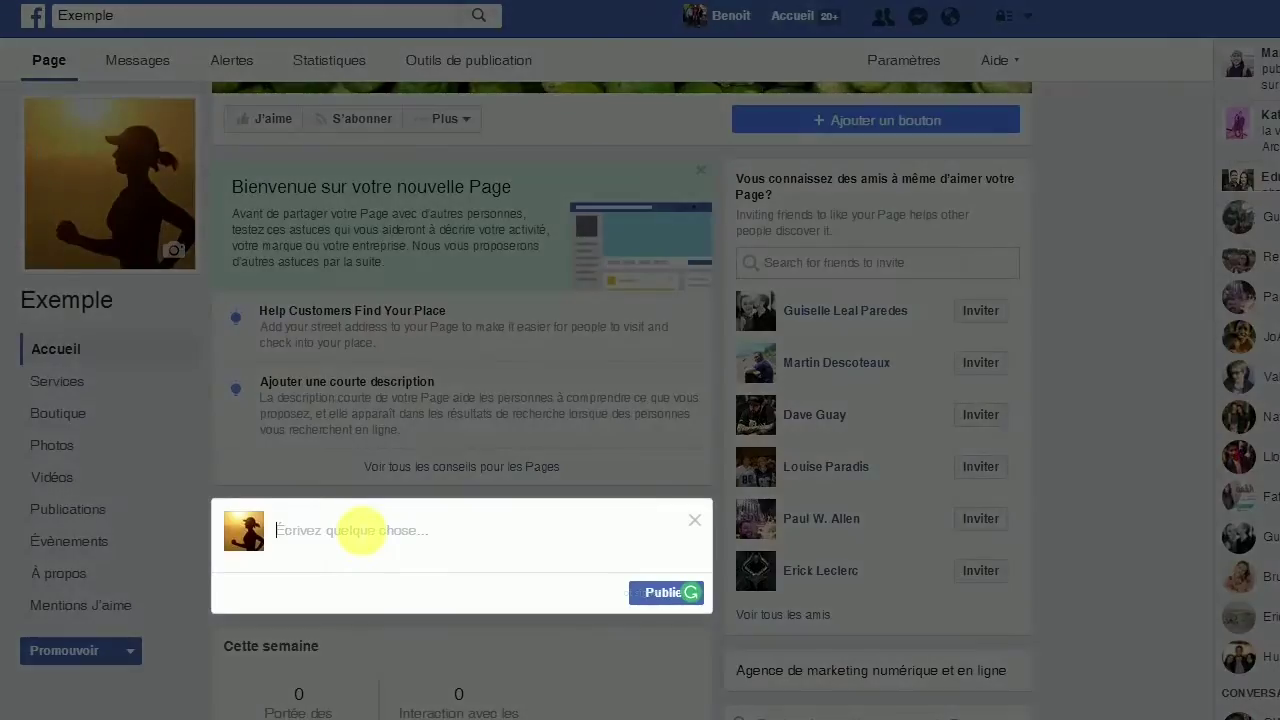
type("al")
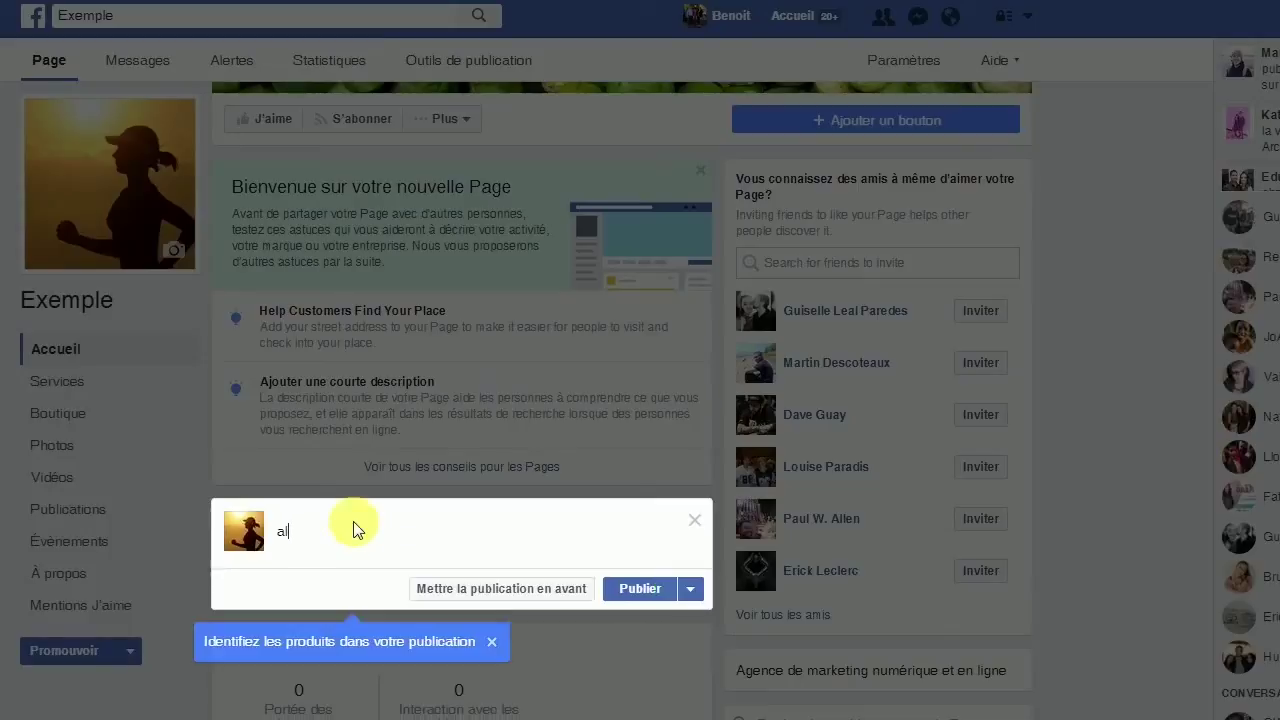
type("lo")
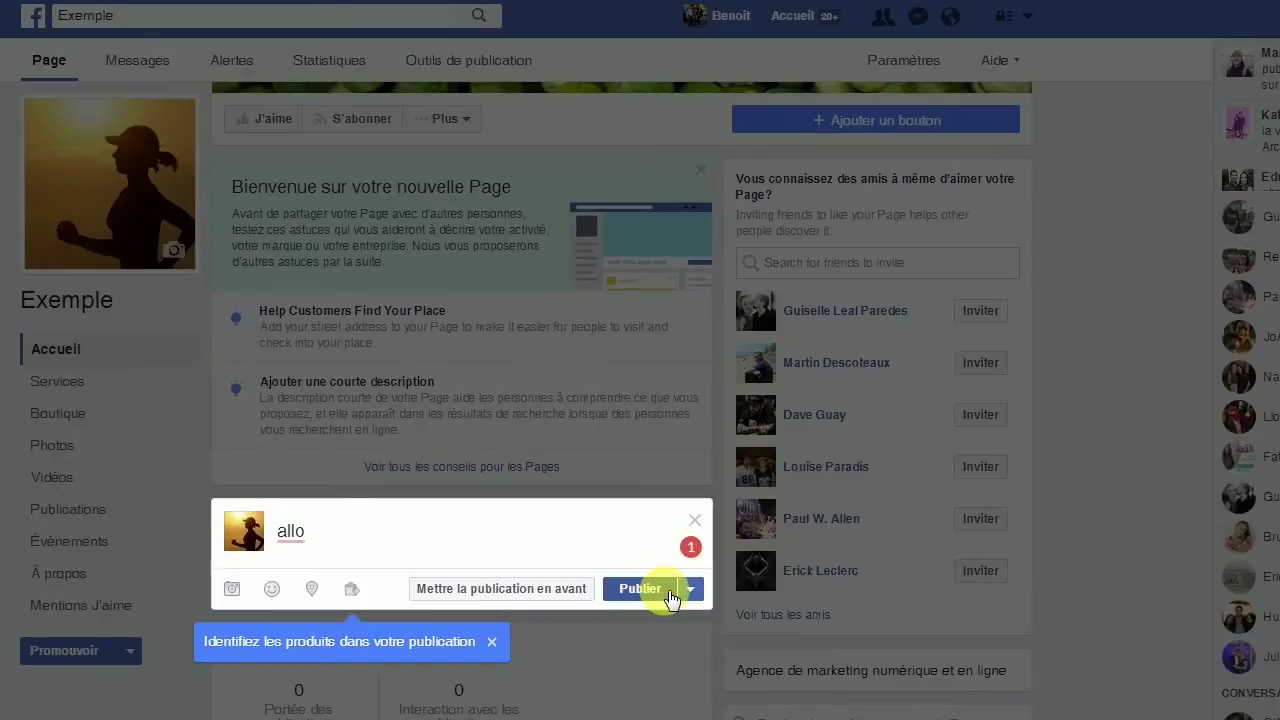
Choose to schedule the post instead of publishing it immediately, and set its publication date to 2017-2-16.
left_click(692, 592)
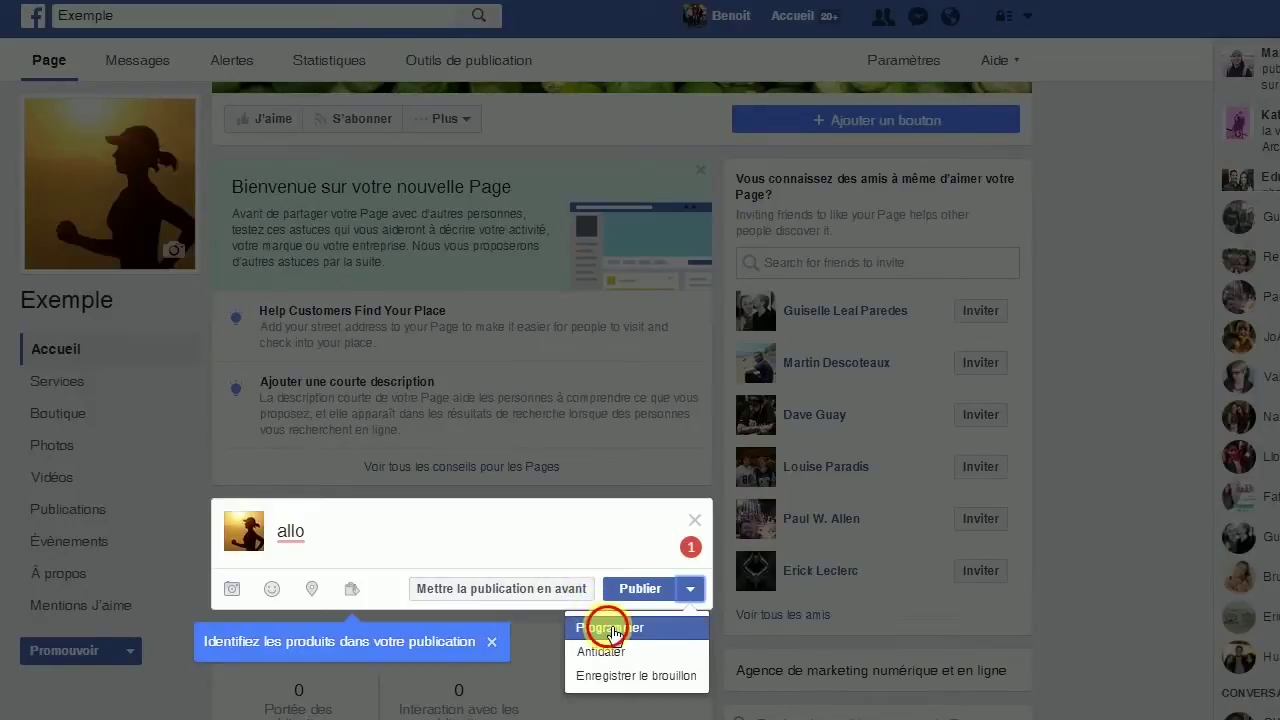
left_click(609, 628)
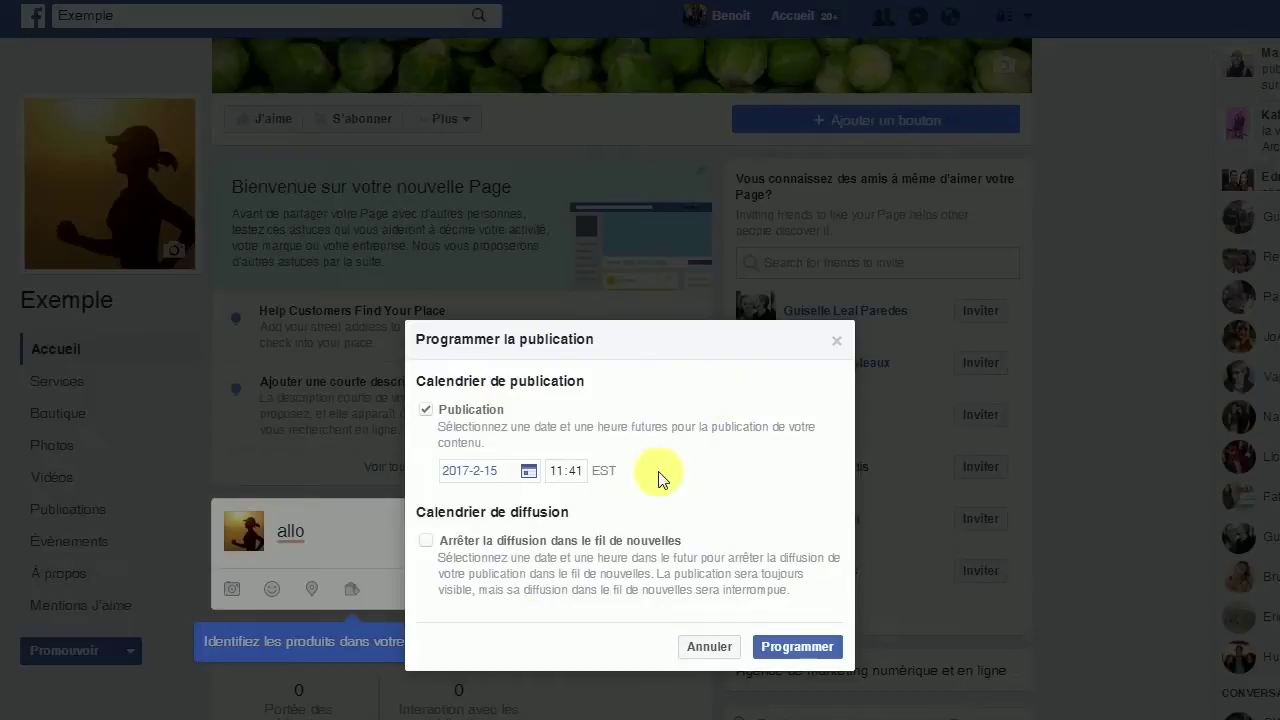
left_click(566, 475)
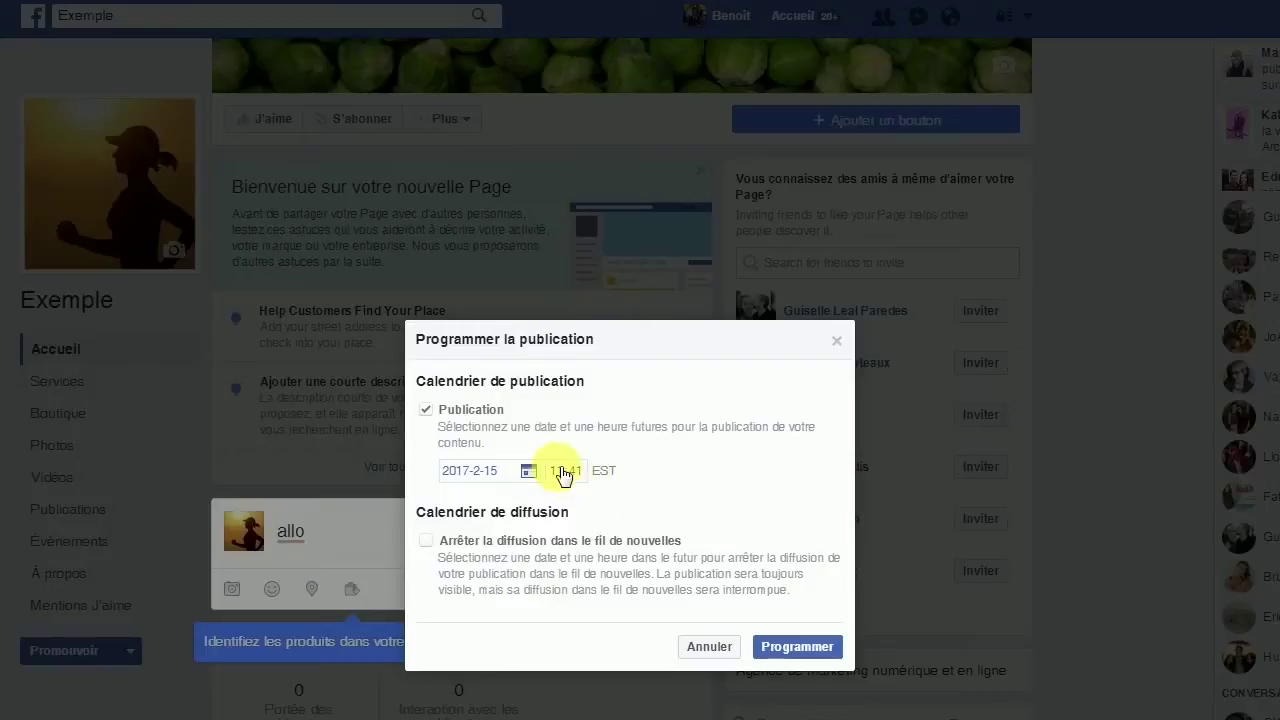
left_click(529, 474)
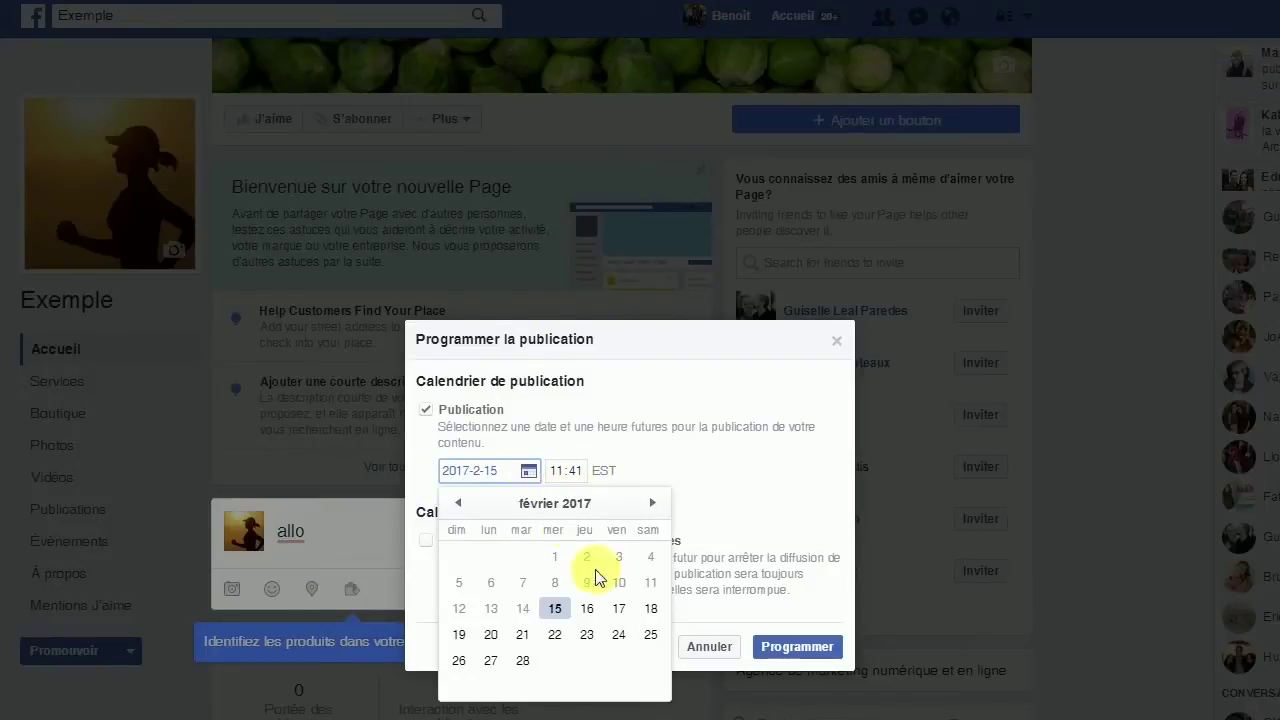
left_click(586, 606)
Set the post's publication time to 12:00 and confirm the scheduling.
left_click(556, 471)
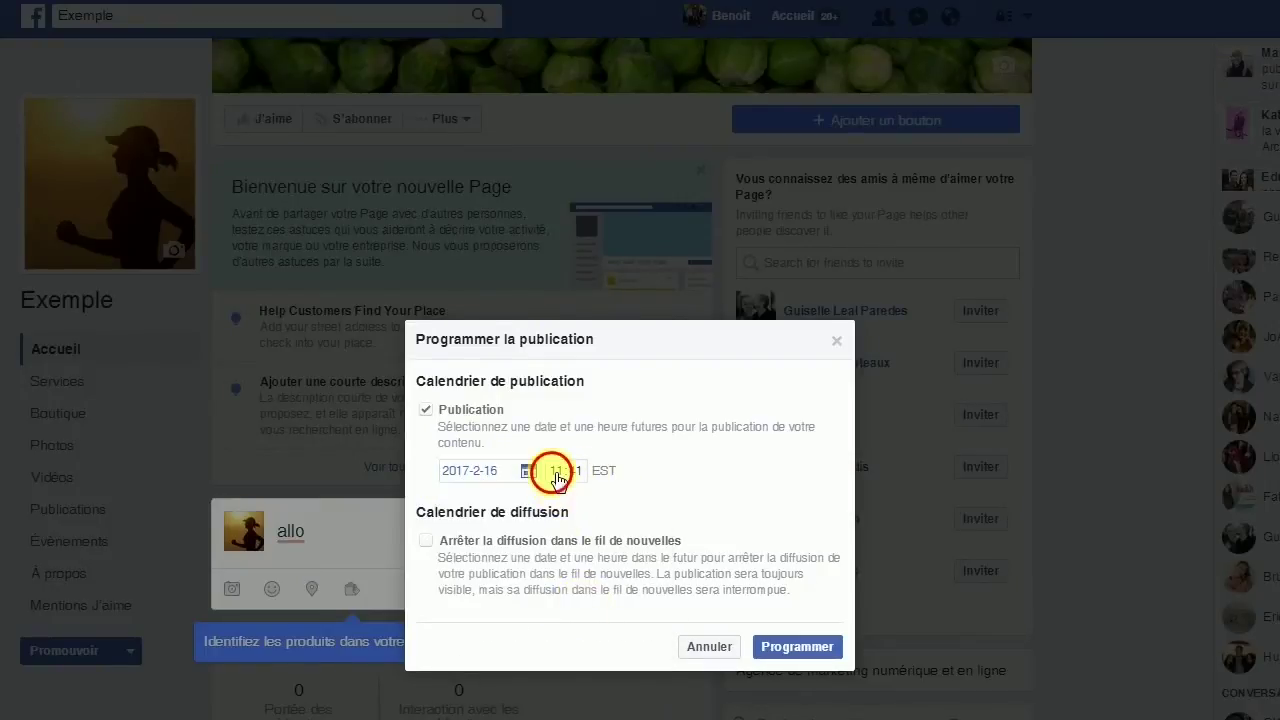
type("1")
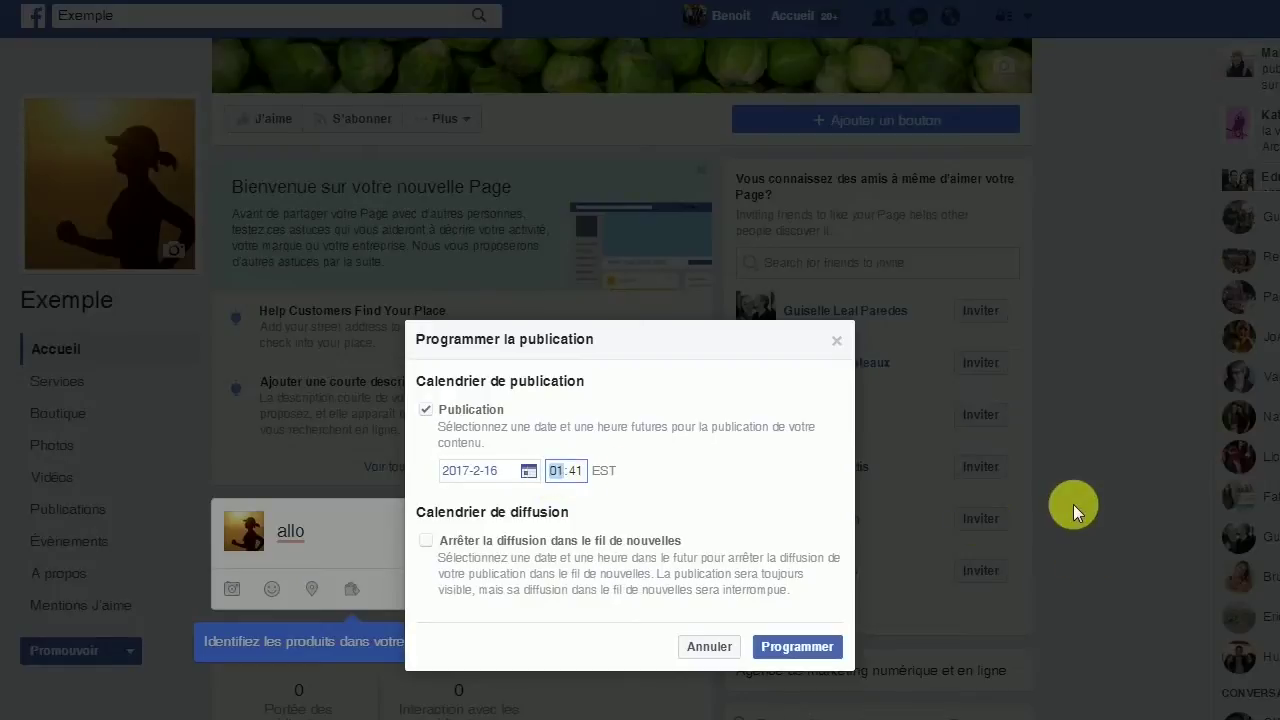
type("2")
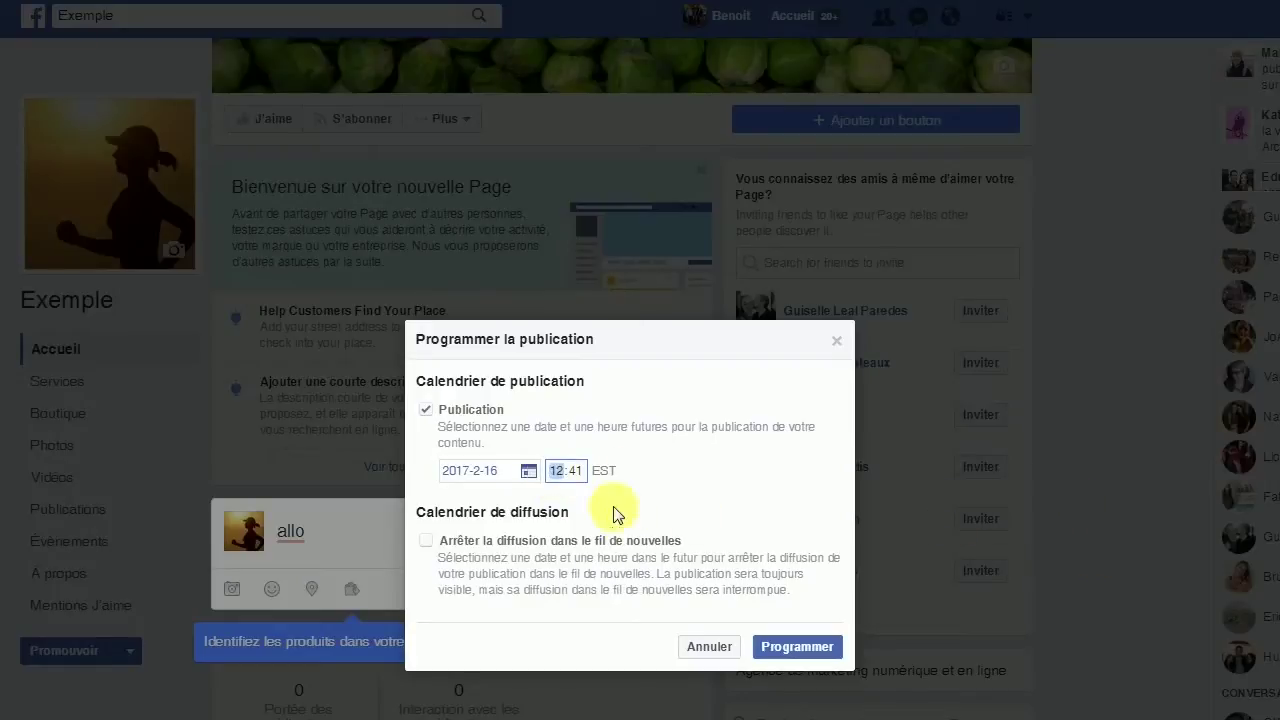
left_click(573, 470)
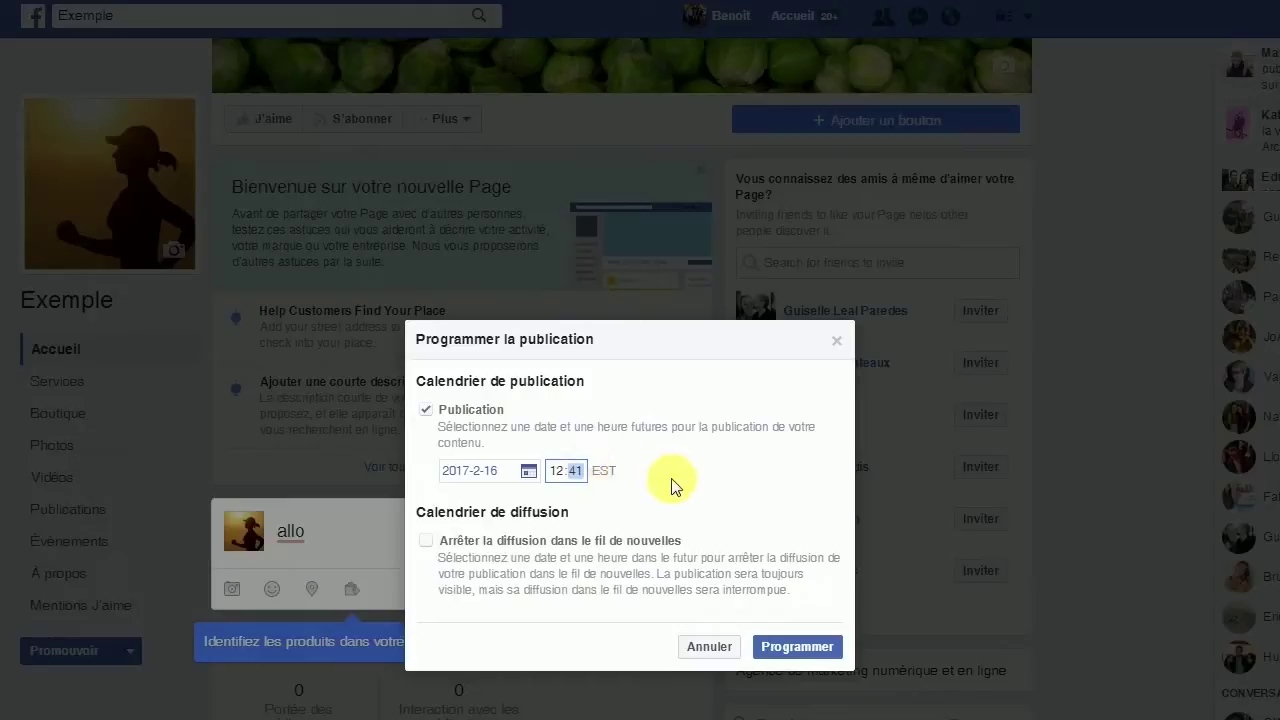
type("00")
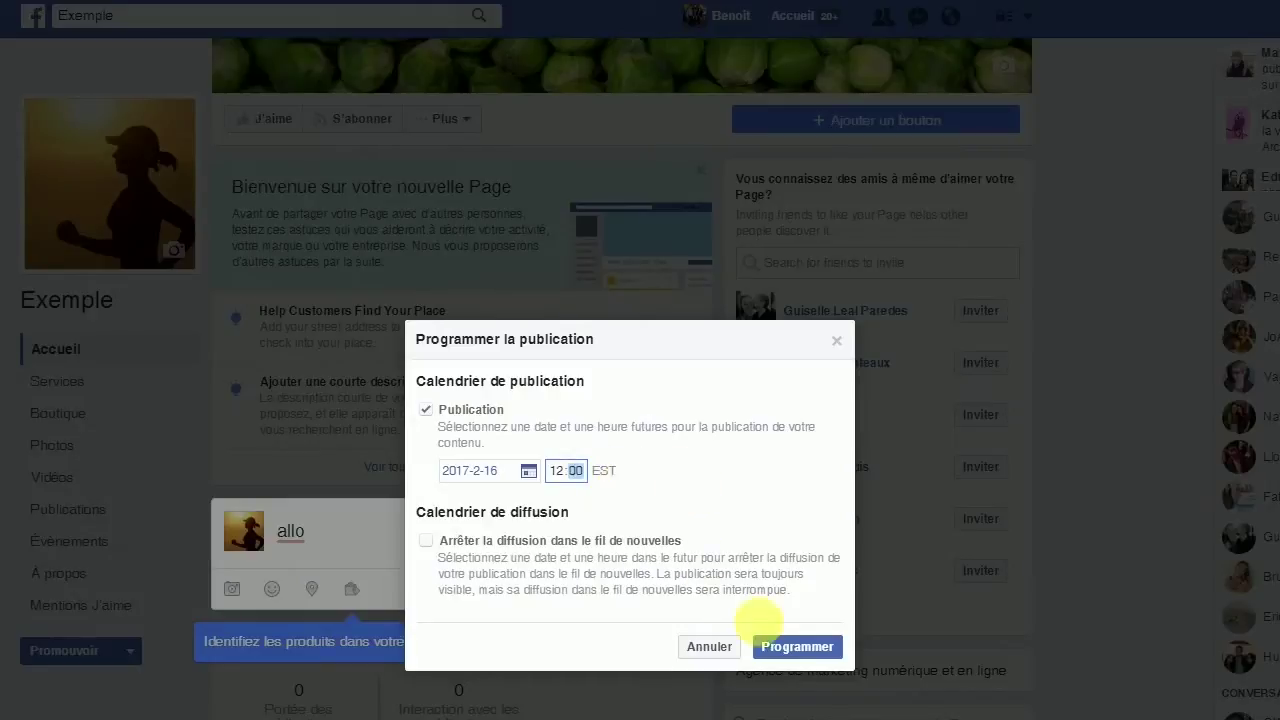
left_click(800, 646)
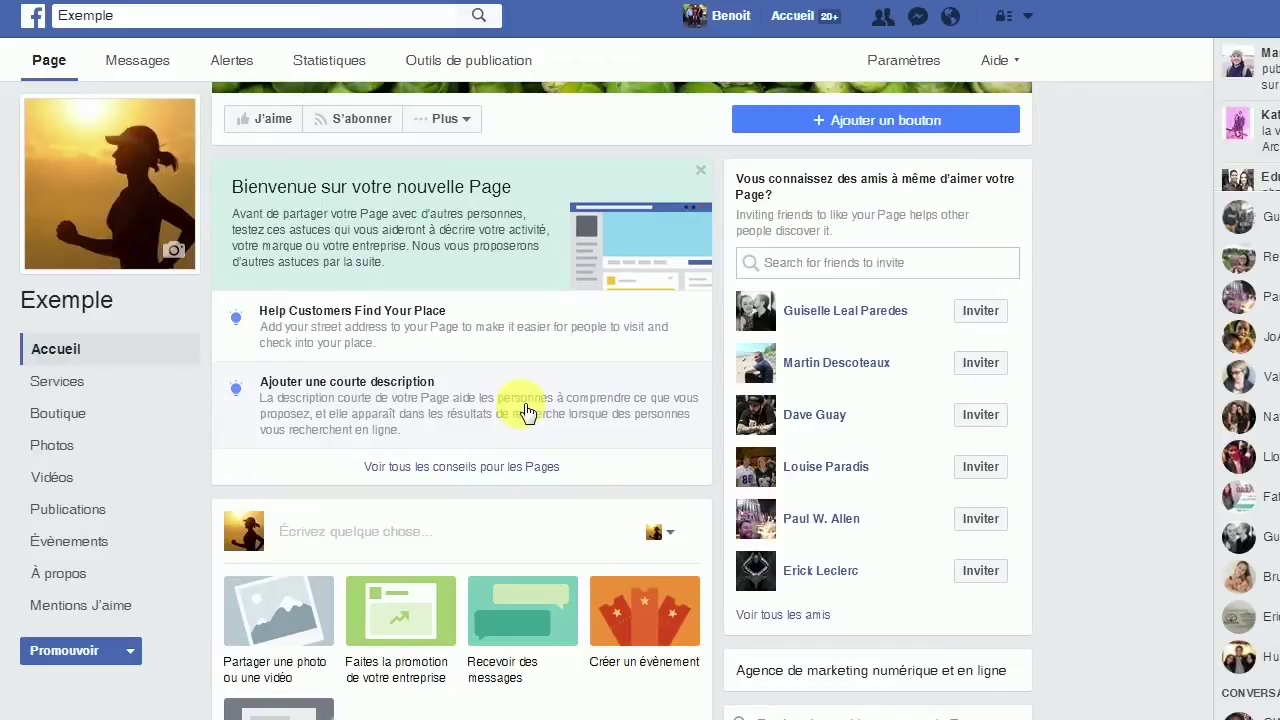
Add an Envoyer un message call-to-action button from the Nous contacter group below the page's cover photo, without enabling instant replies.
scroll(527, 413, "up", 3)
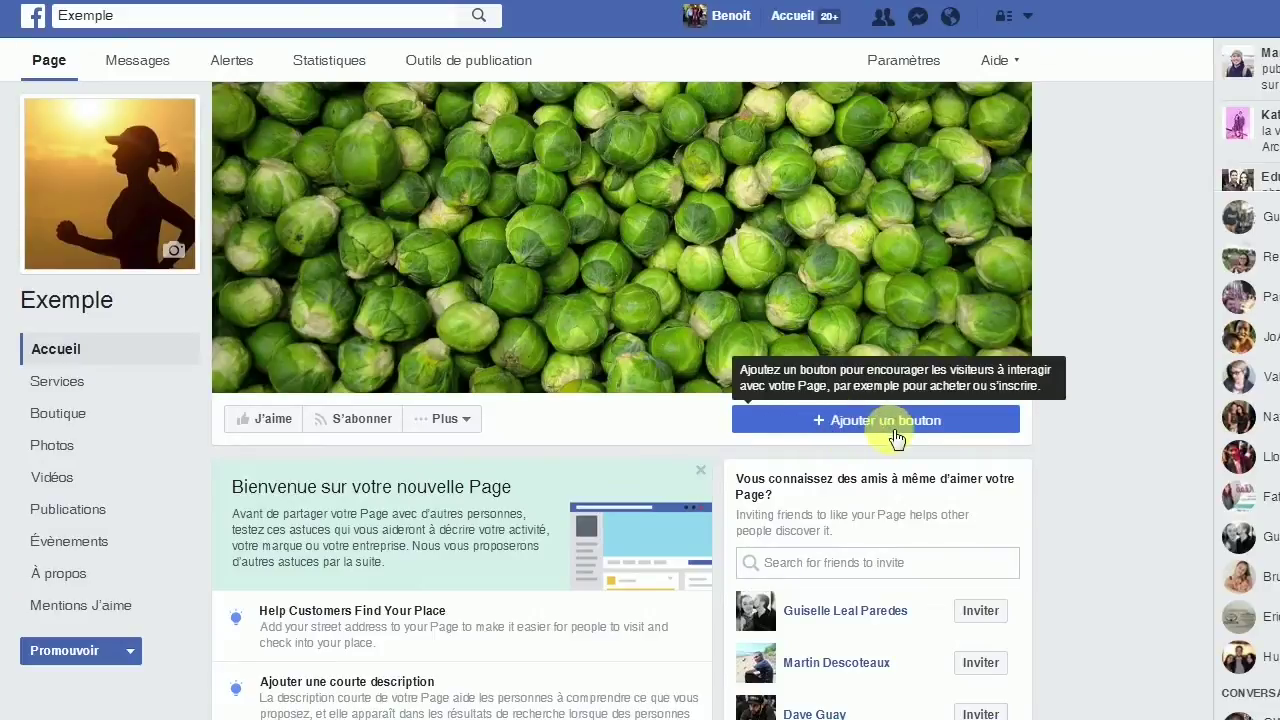
left_click(835, 420)
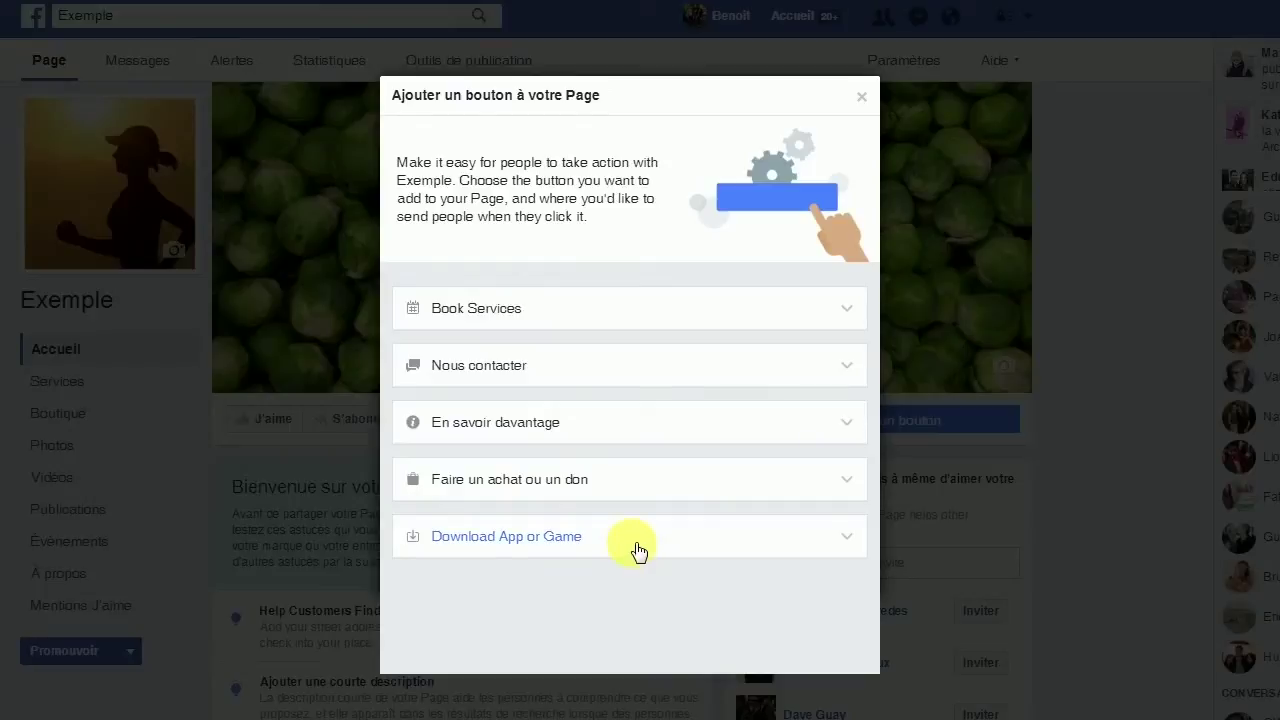
left_click(540, 372)
scroll(743, 420, "down", 2)
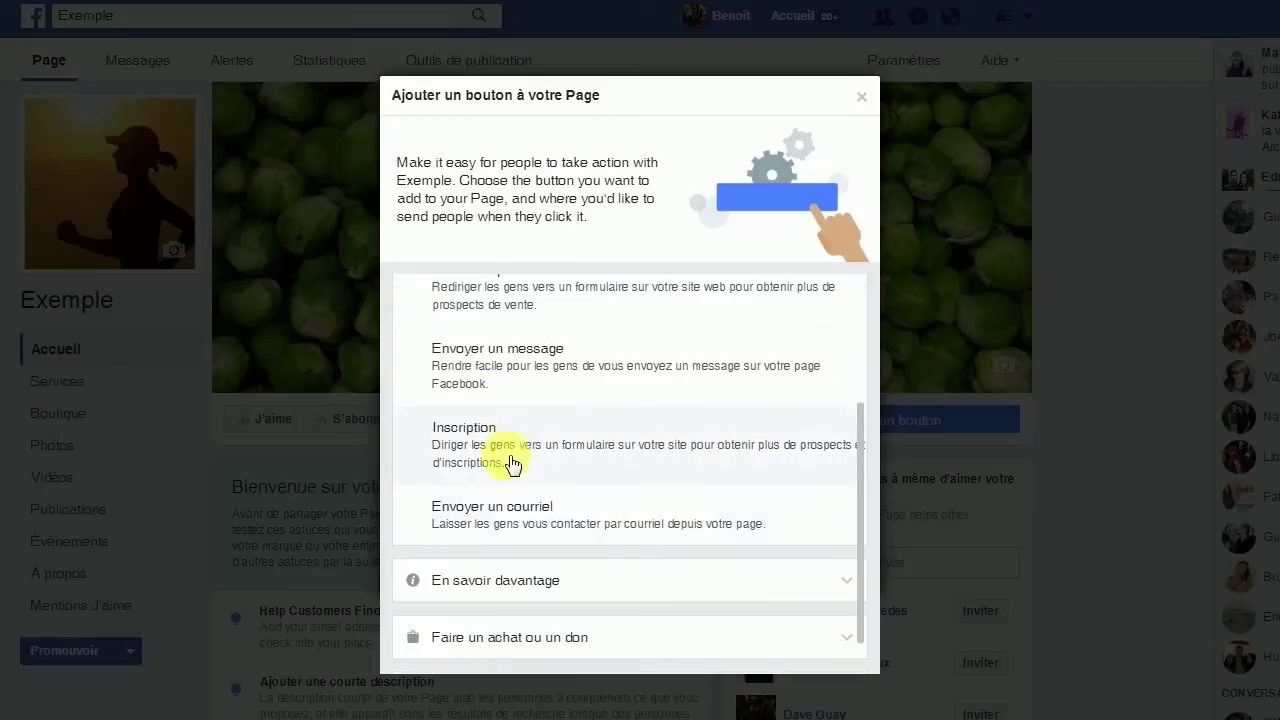
left_click(560, 378)
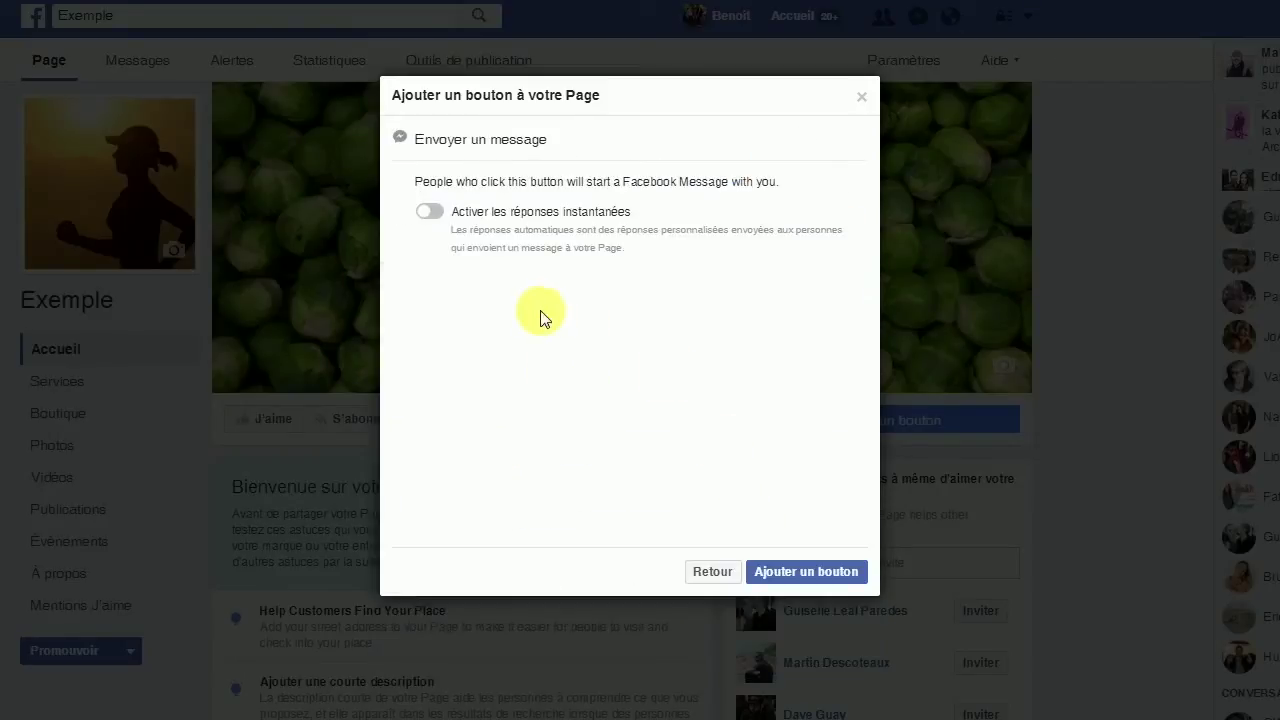
left_click(797, 570)
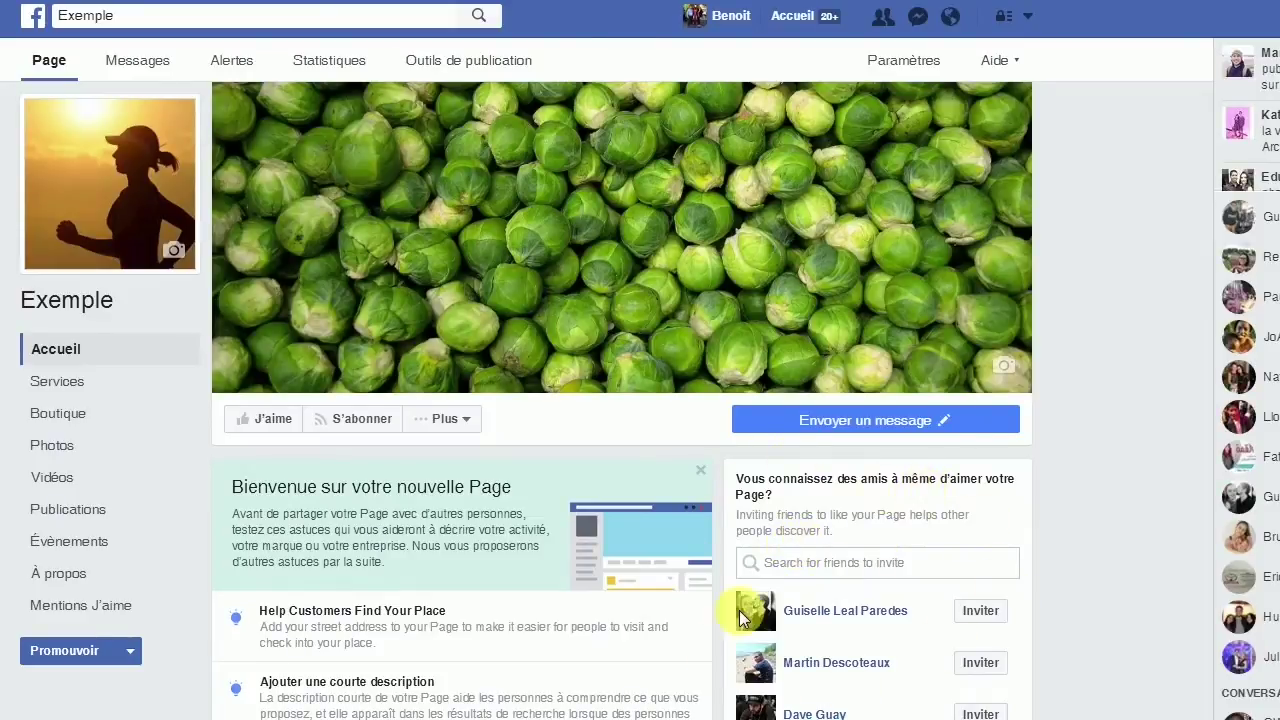
Invite the first two suggested friends to like the page.
left_click(984, 610)
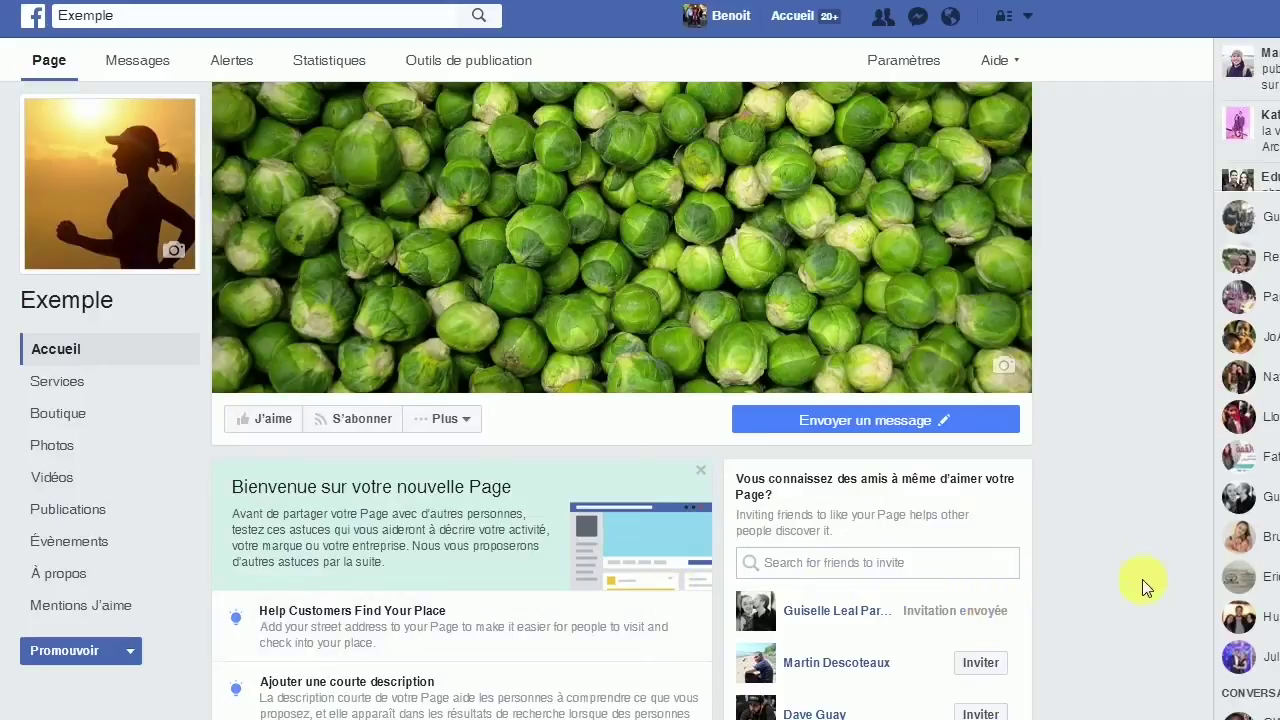
left_click(981, 662)
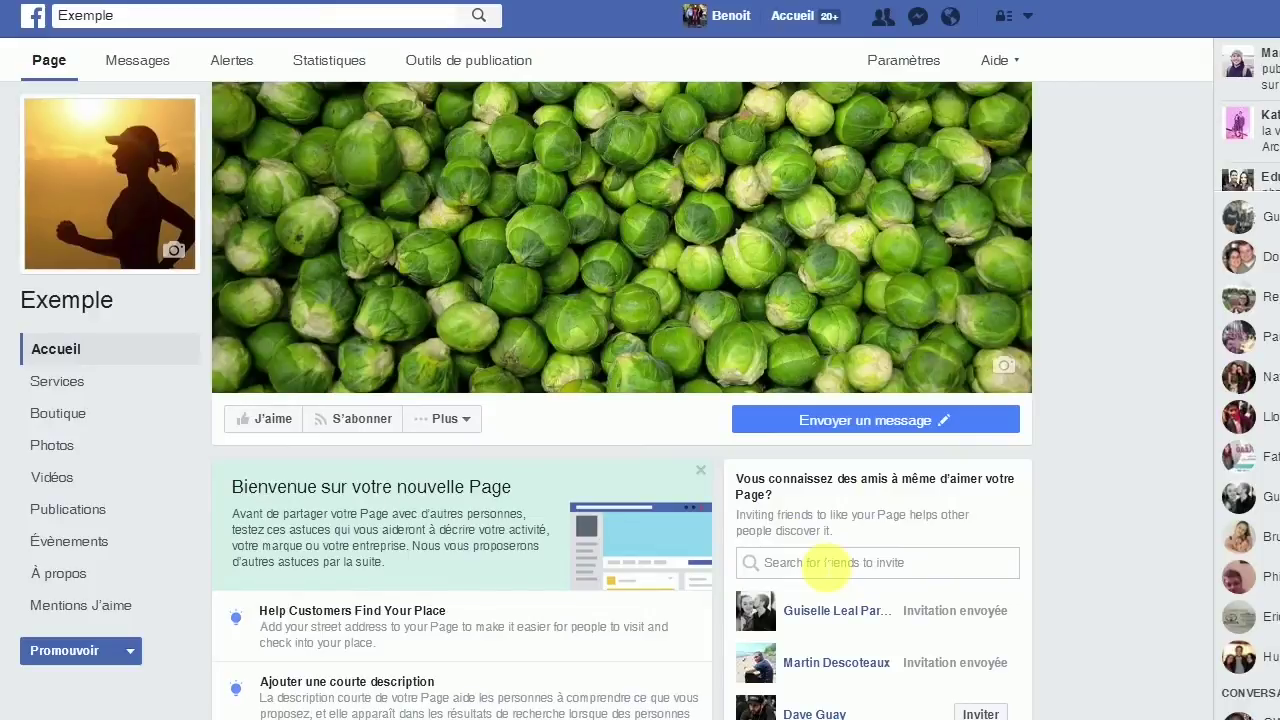
Open the page's settings and go to the field for assigning a new role under Rôles de la Page.
left_click(918, 66)
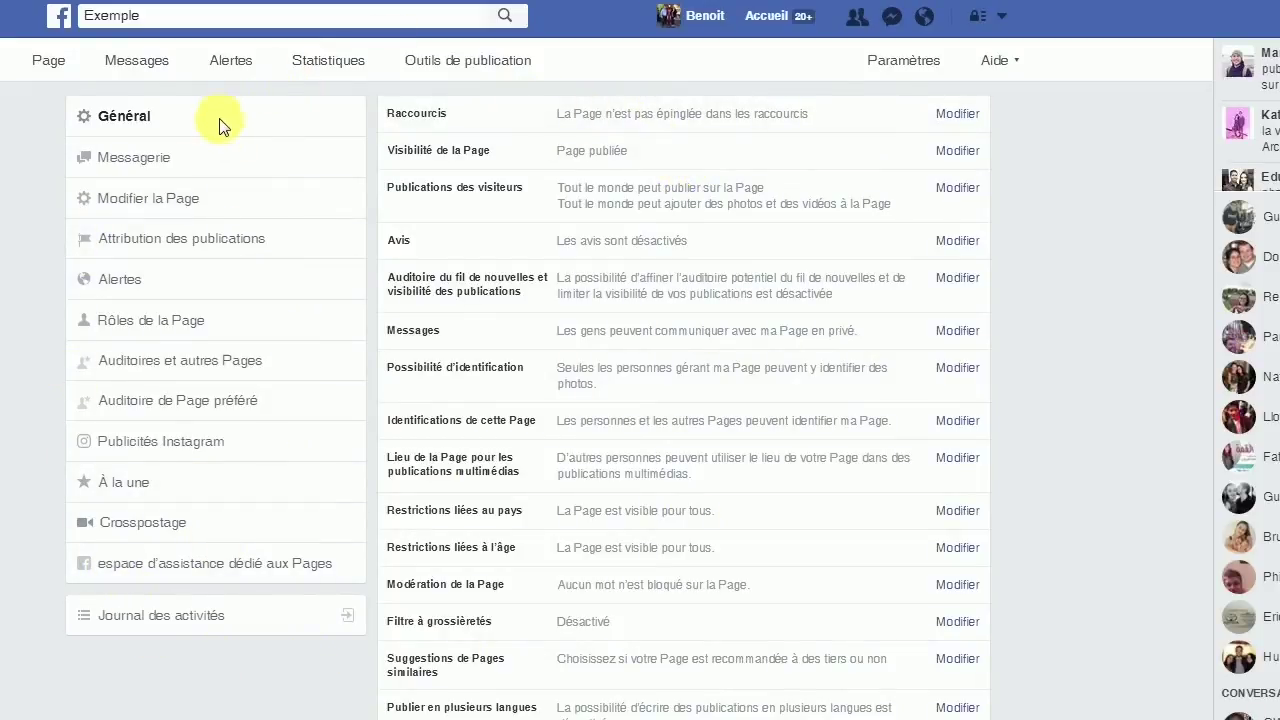
left_click(163, 324)
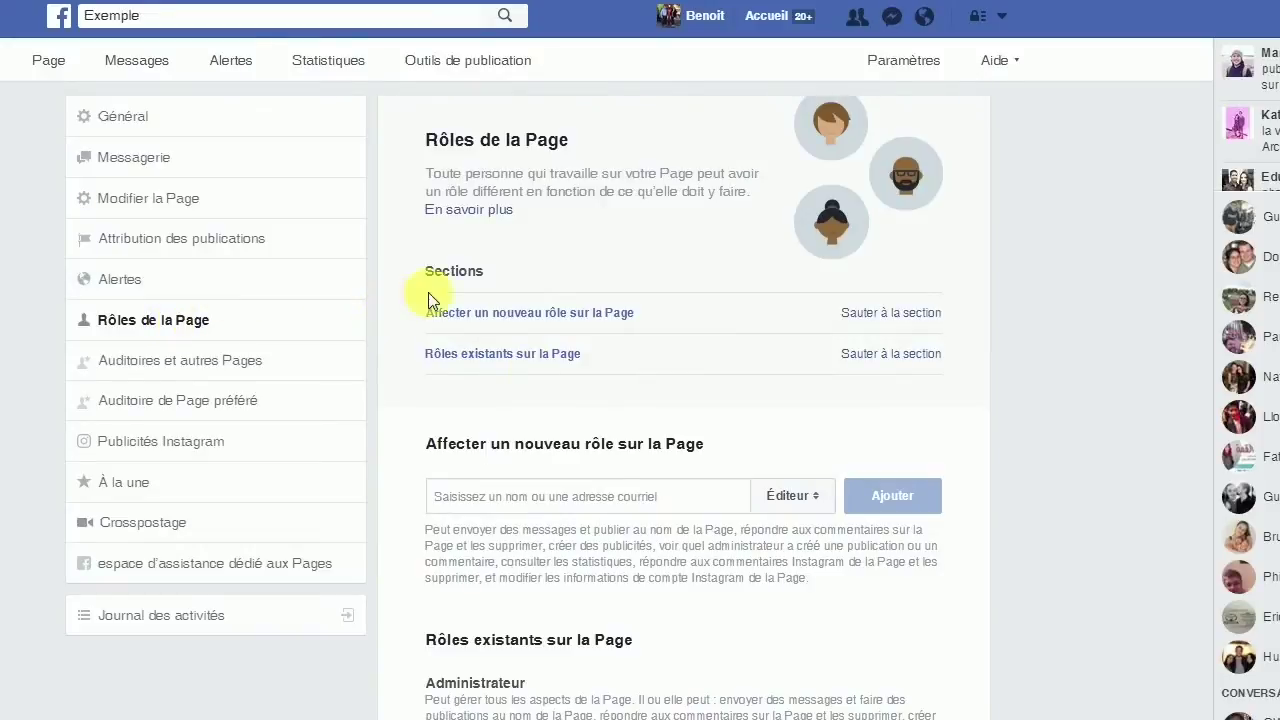
left_click(493, 505)
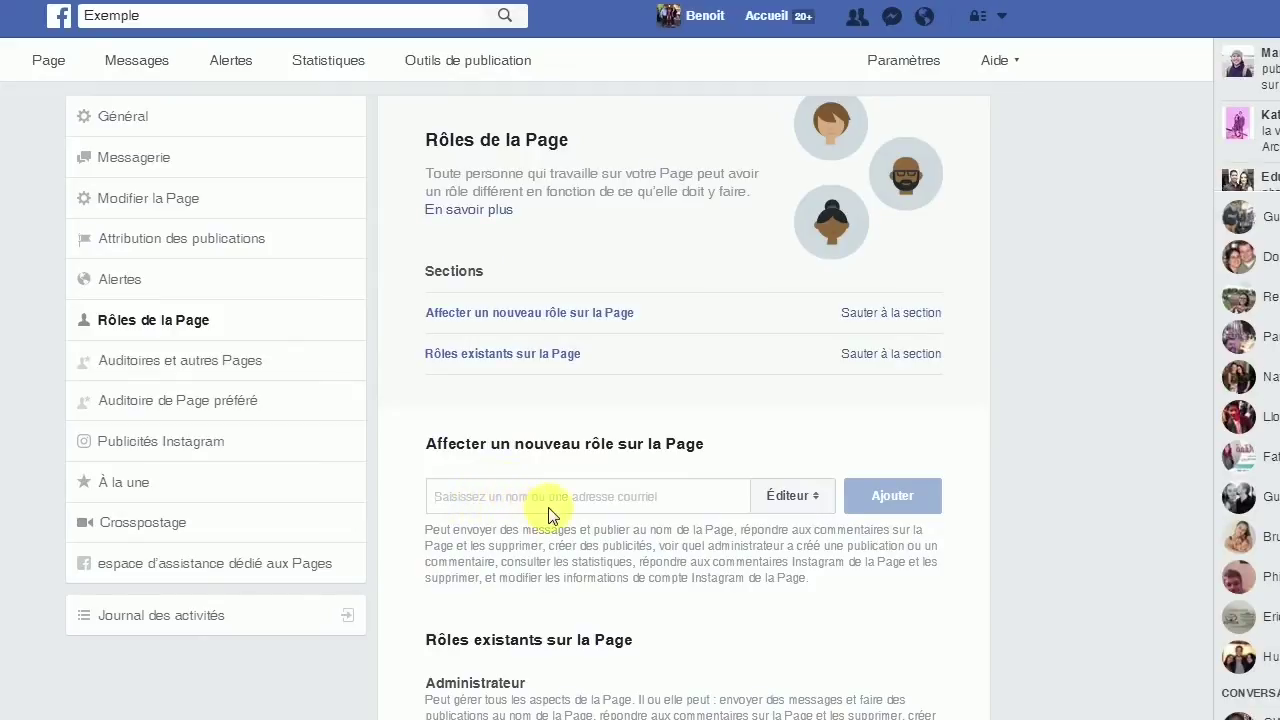
Try the Administrateur and Annonceur options for the new page role to compare their permissions.
left_click(821, 497)
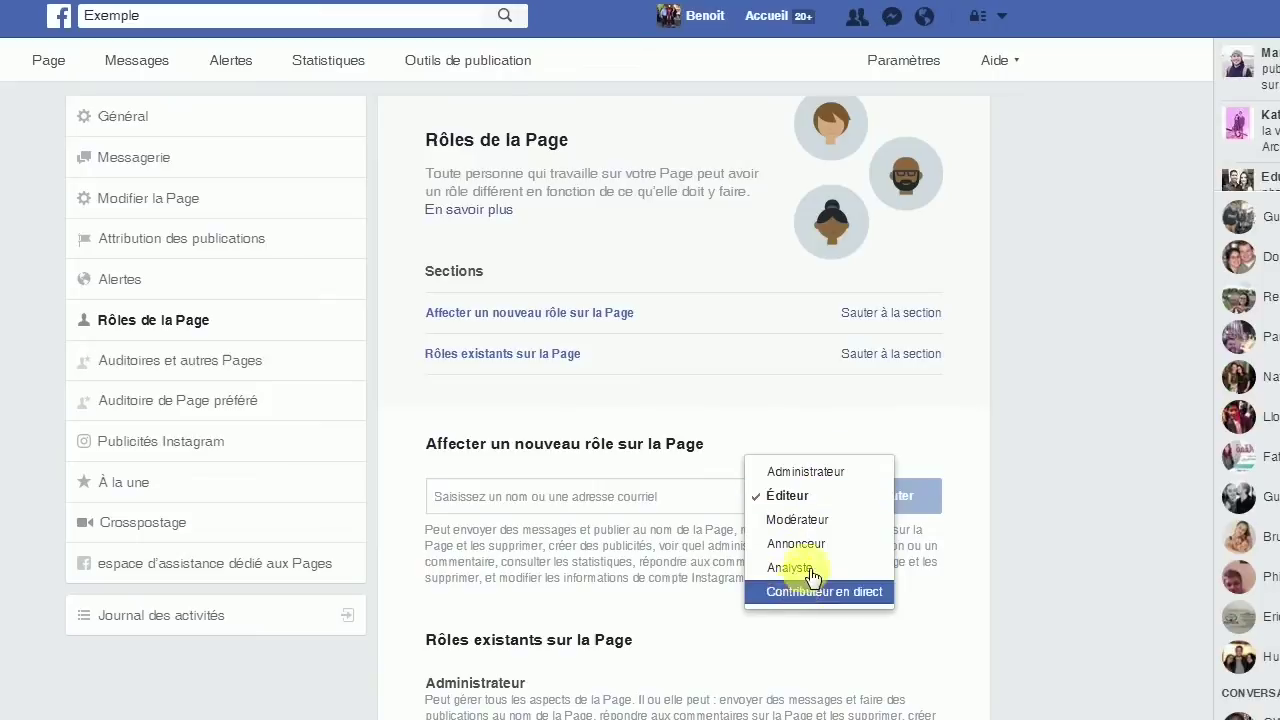
left_click(805, 472)
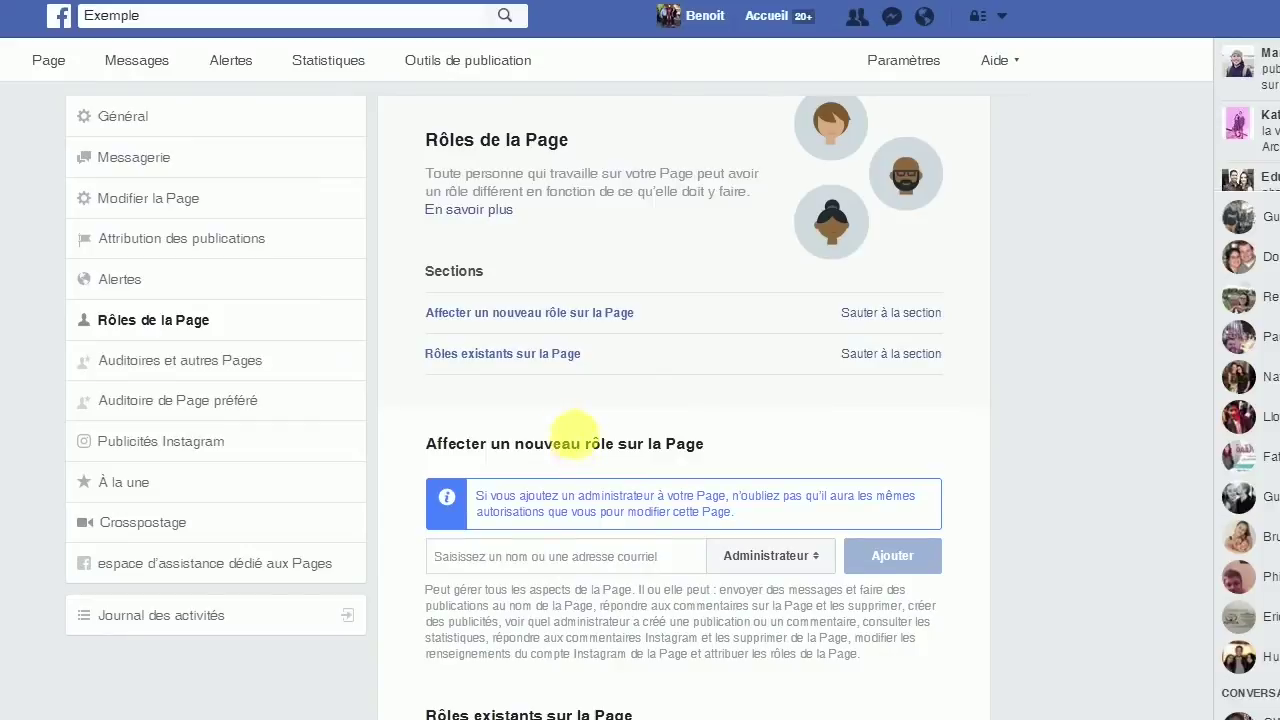
left_click(808, 557)
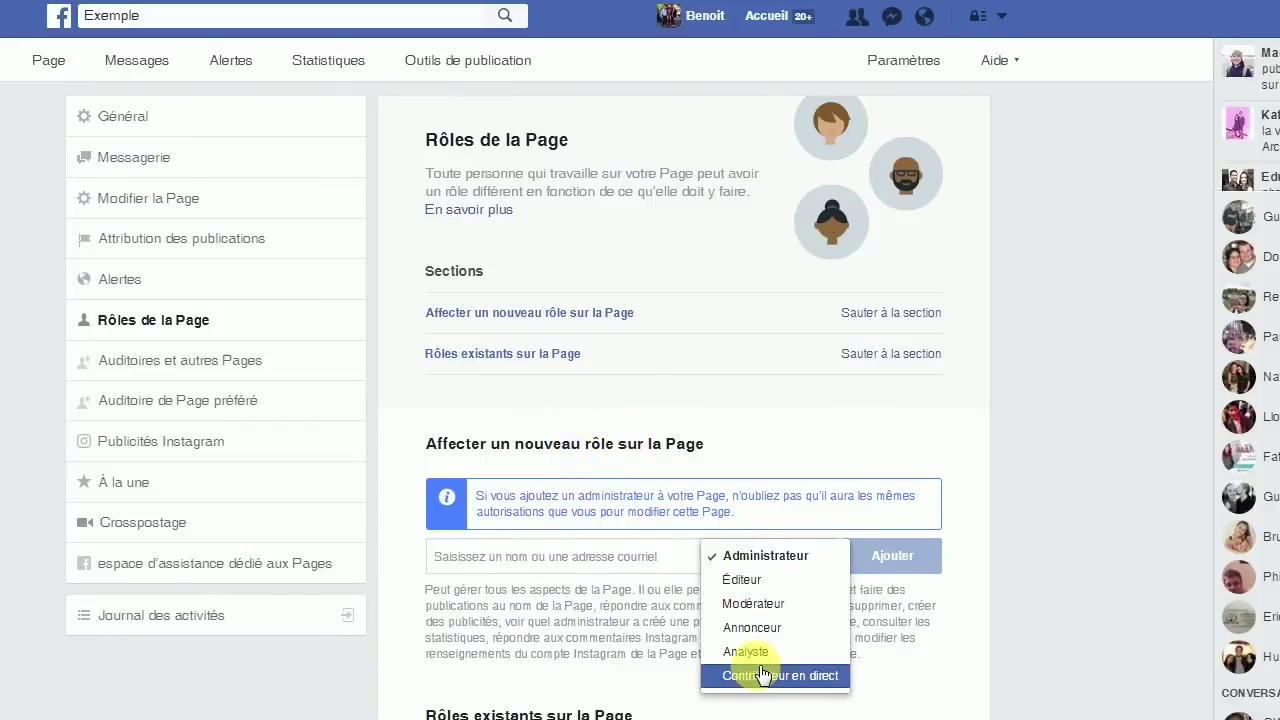
left_click(722, 428)
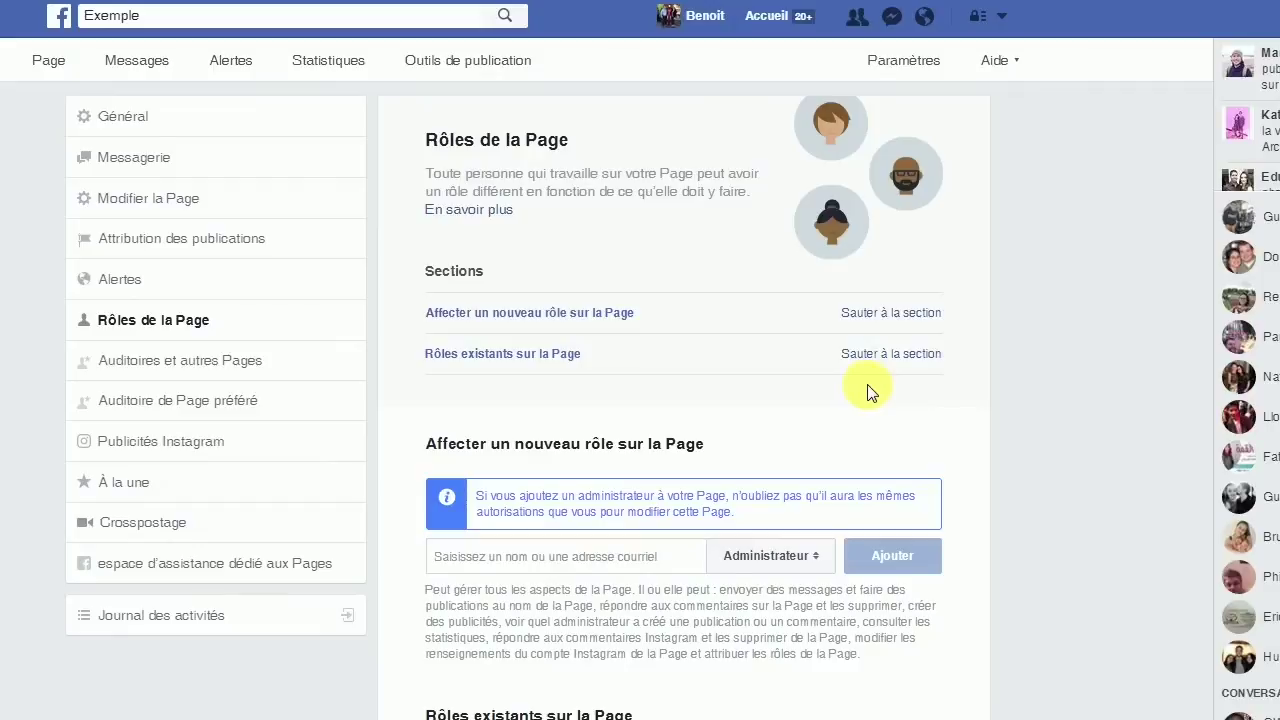
left_click(797, 565)
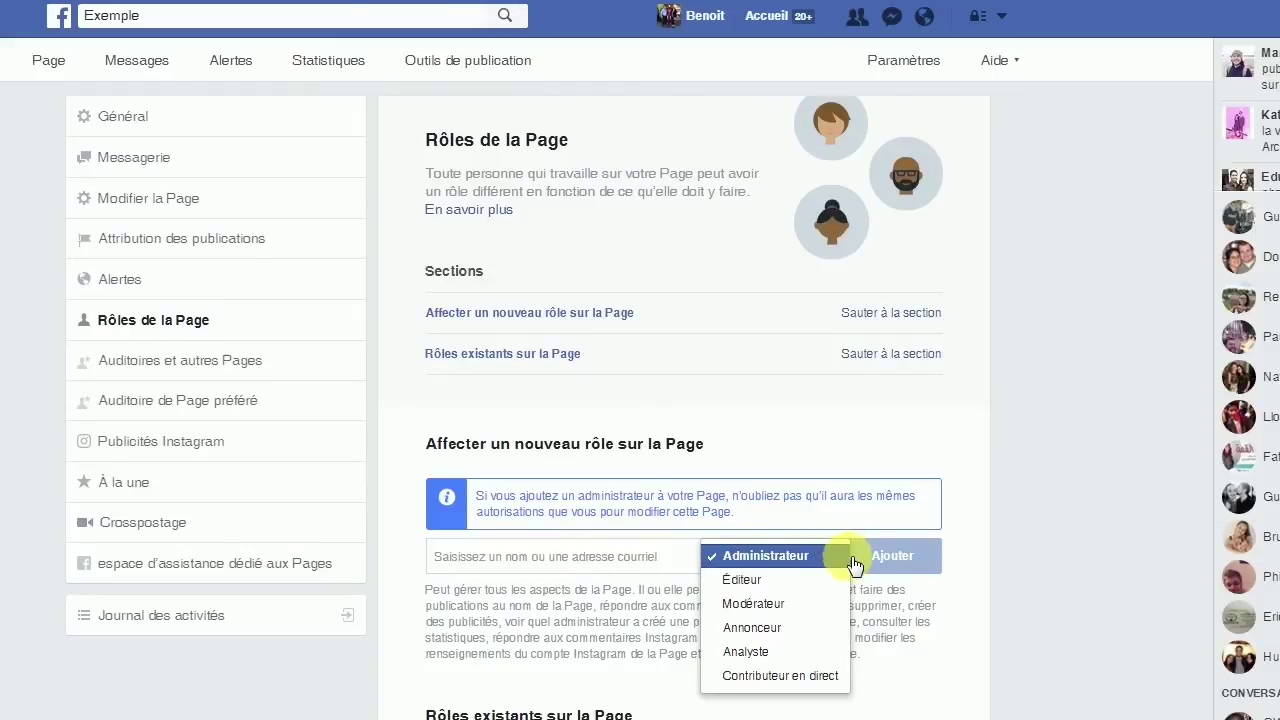
left_click(791, 628)
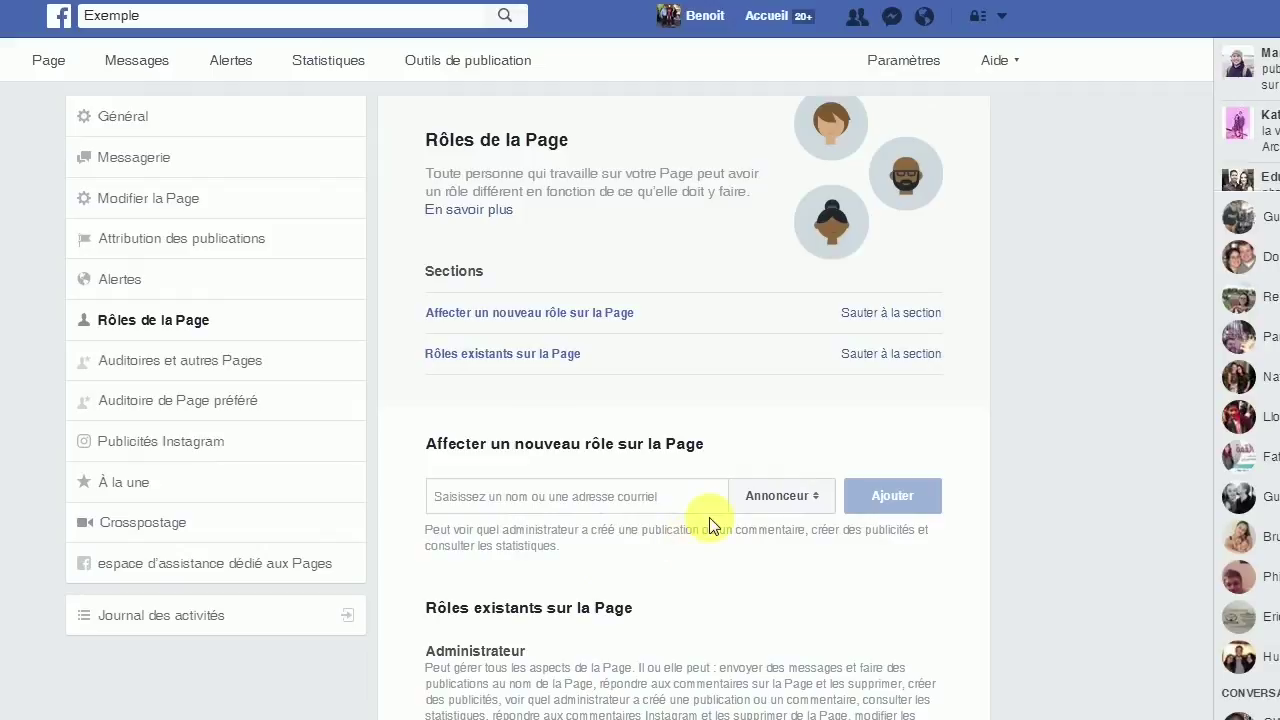
Review the list of available page roles and set the new role to Éditeur.
left_click(800, 497)
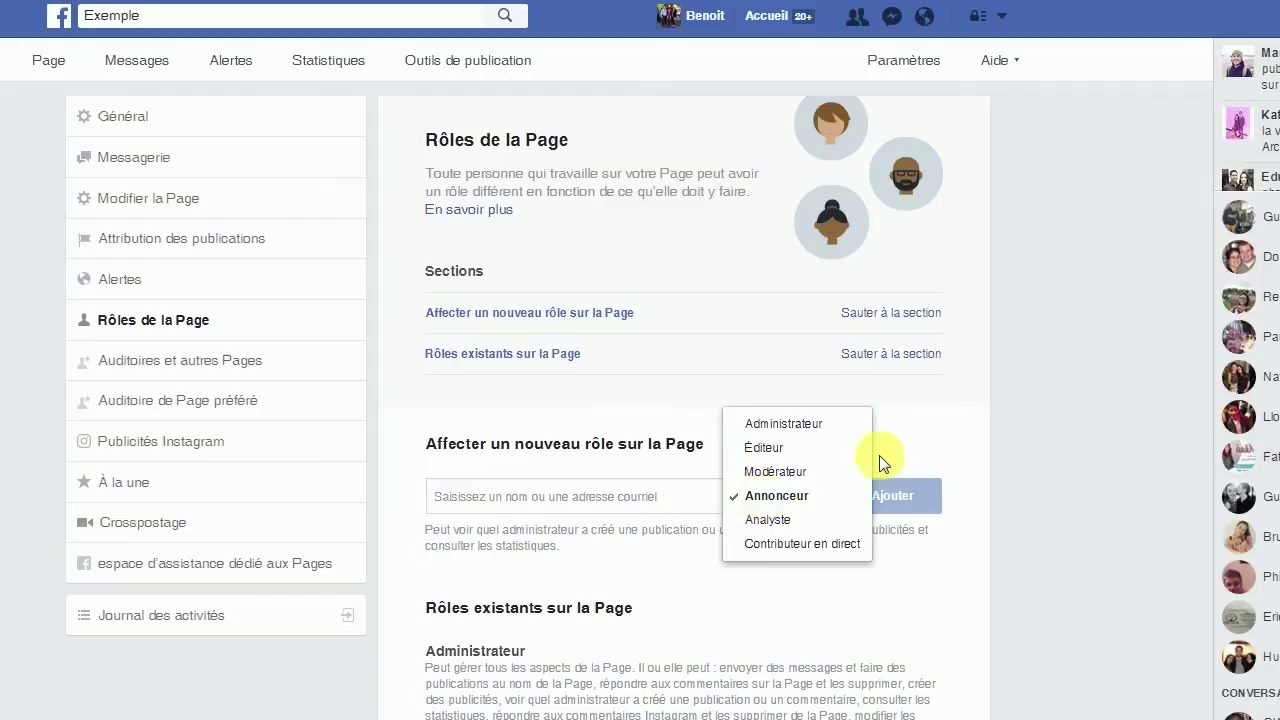
left_click(932, 414)
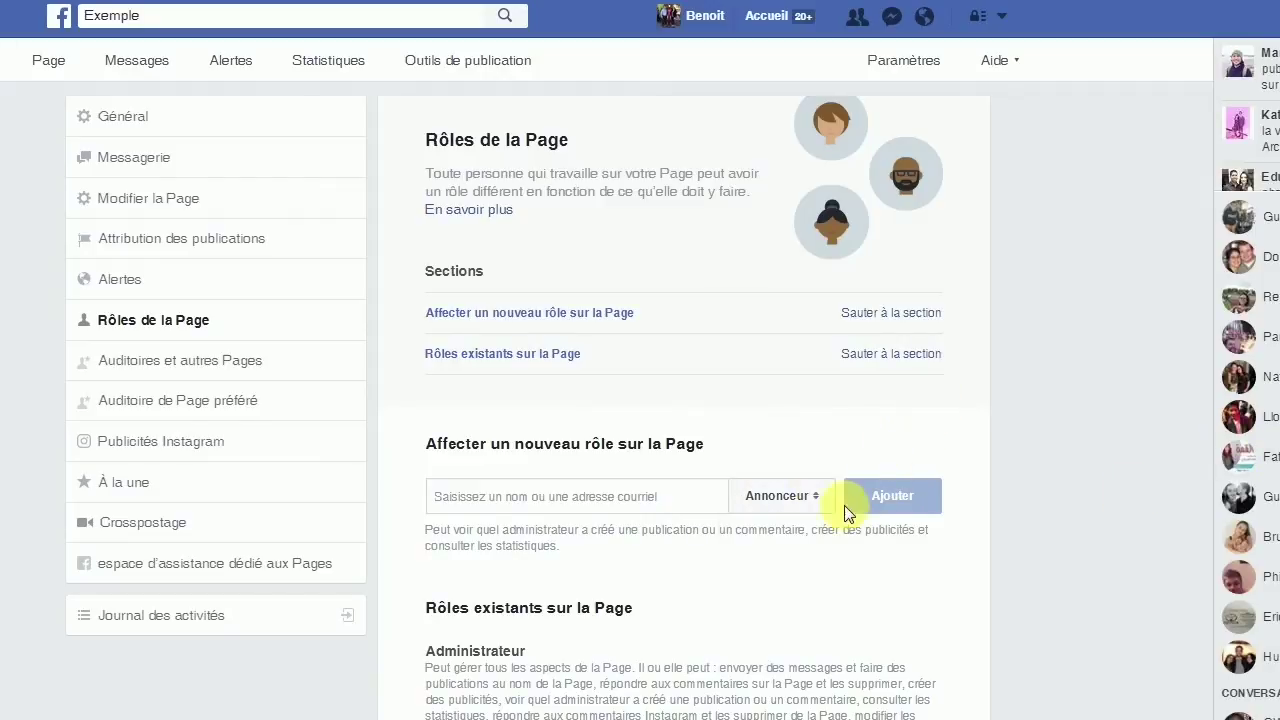
left_click(806, 498)
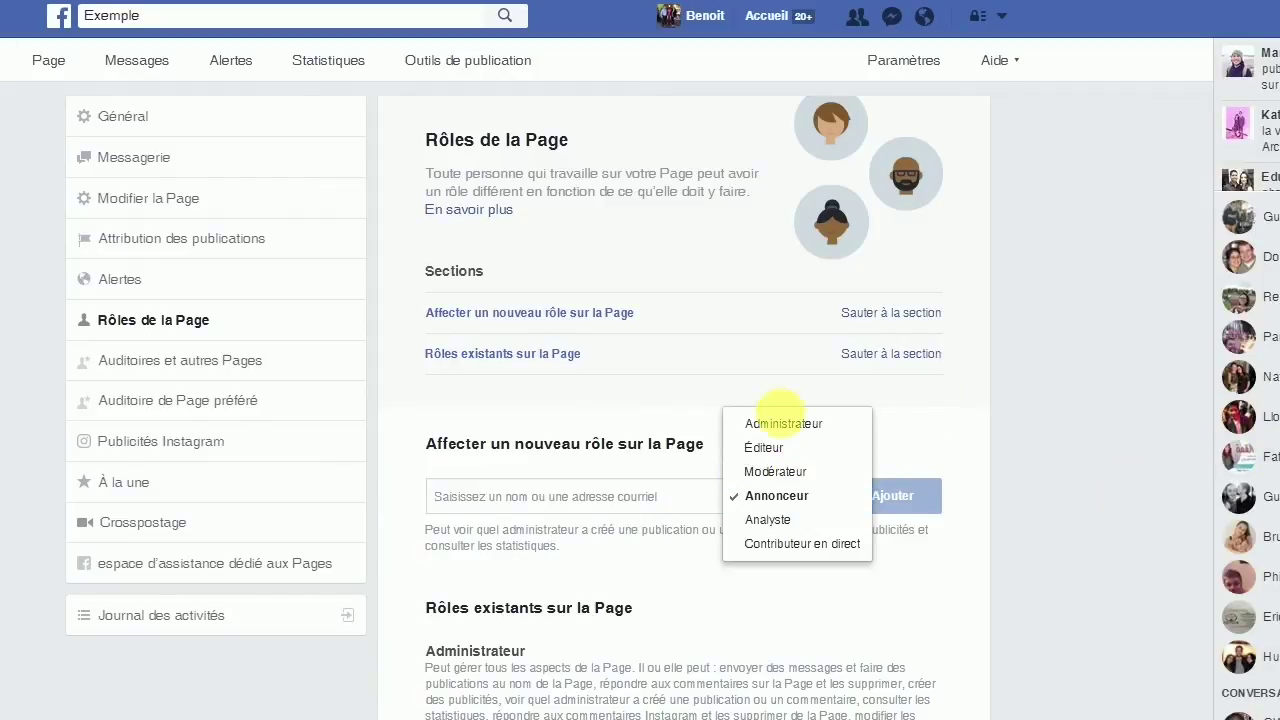
left_click(786, 449)
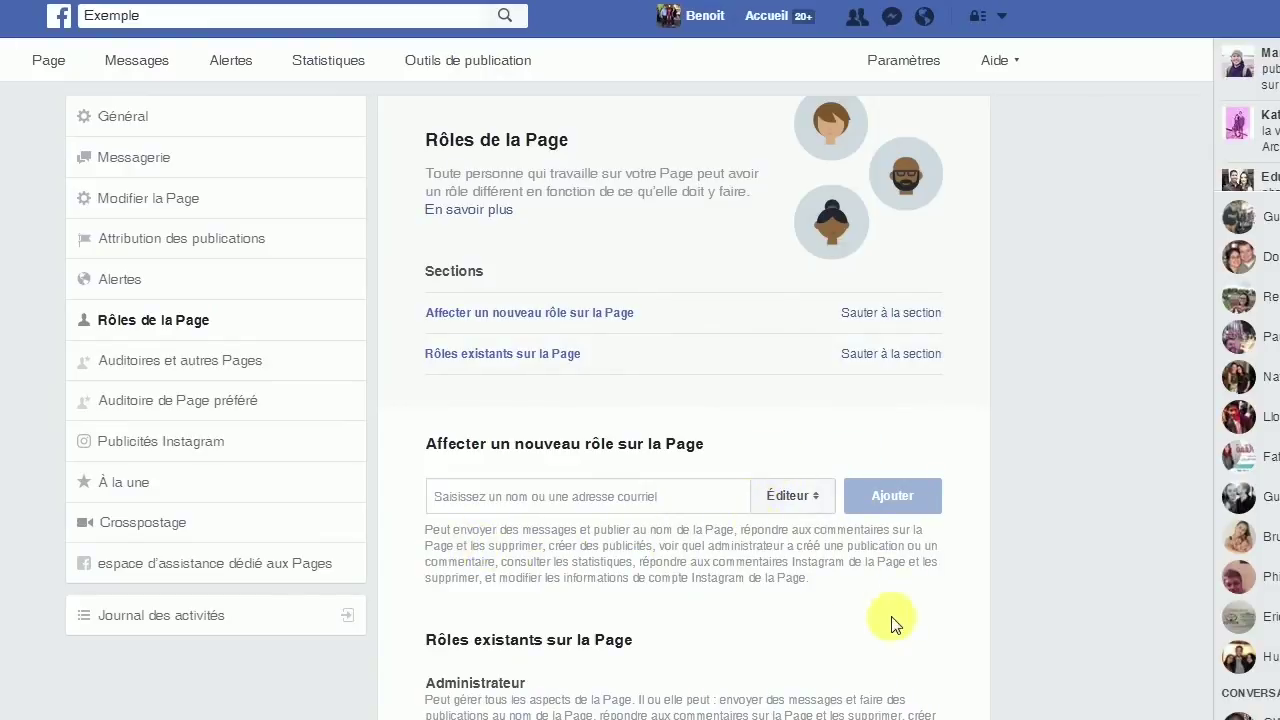